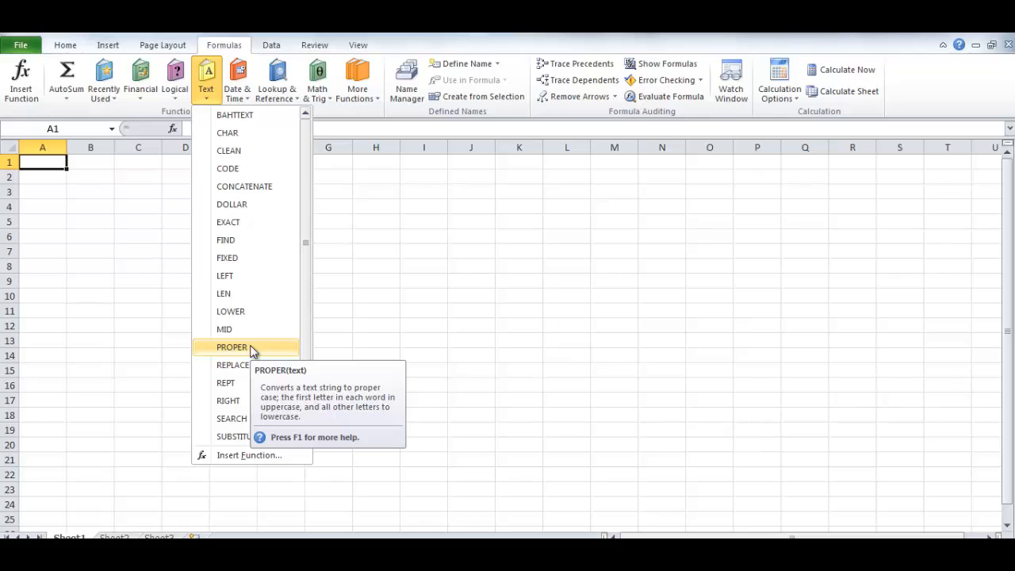
- Browse the full list of available text functions, from BAHTTEXT through VALUE
{"action": "left_click", "coordinate": [305, 441]}
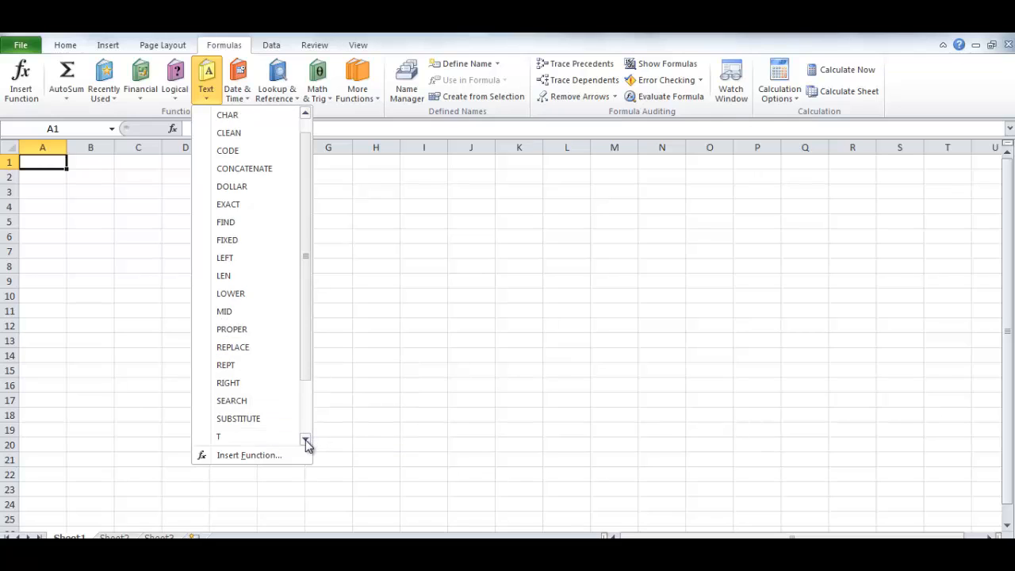
{"action": "left_click", "coordinate": [305, 441]}
{"action": "left_click", "coordinate": [306, 442]}
{"action": "left_click", "coordinate": [305, 441]}
{"action": "left_click", "coordinate": [305, 441]}
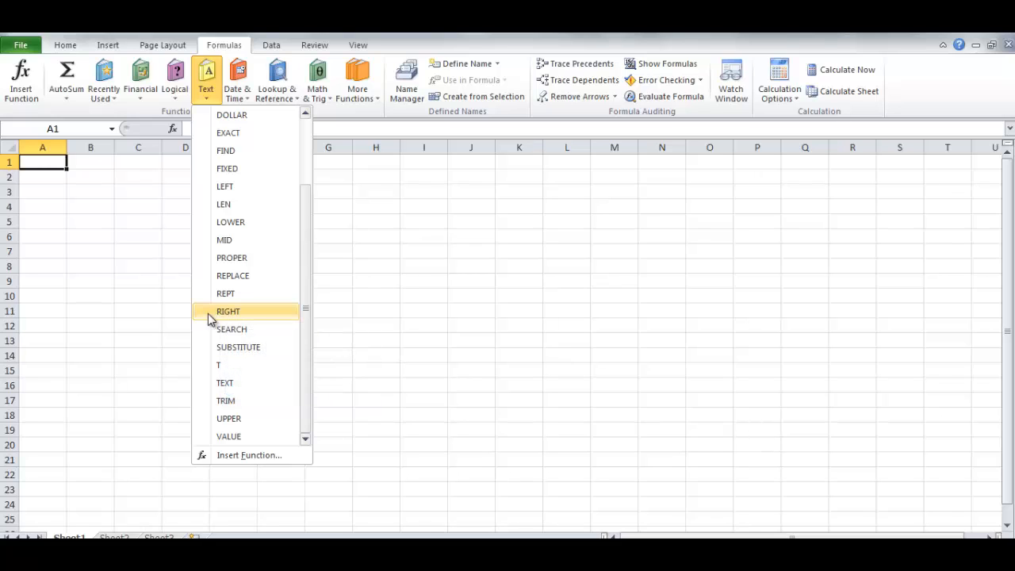
{"action": "left_click", "coordinate": [305, 115]}
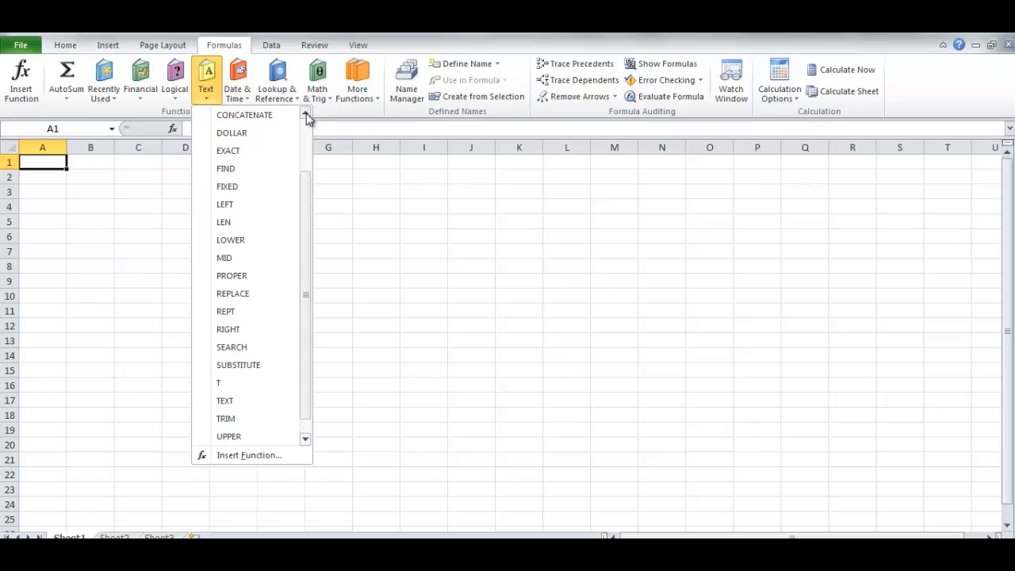
{"action": "left_click", "coordinate": [306, 114]}
{"action": "left_click", "coordinate": [306, 114]}
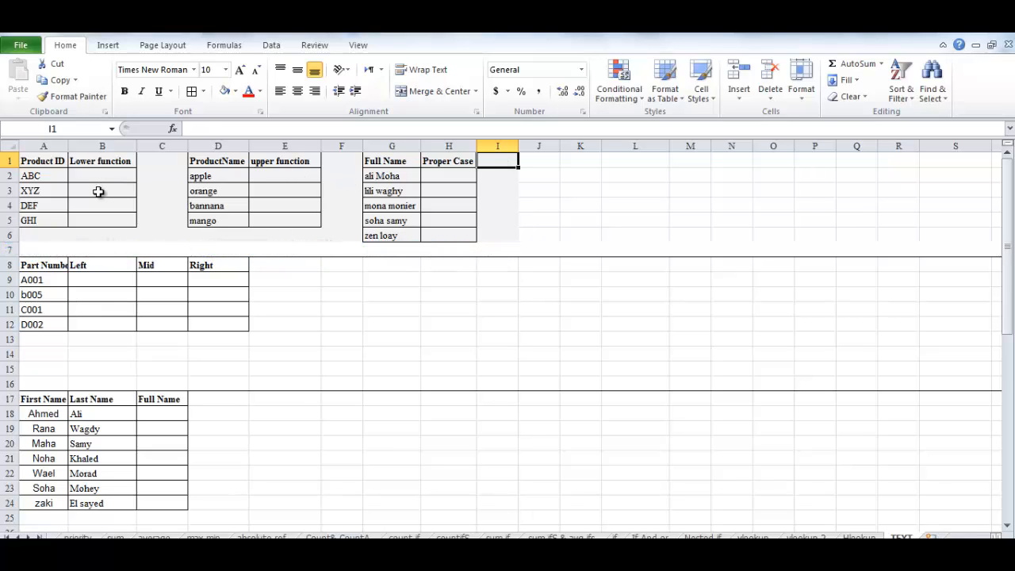
- Enter the formula =LOWER(A2) in B2 to convert the first product ID to lowercase
{"action": "left_click", "coordinate": [45, 175]}
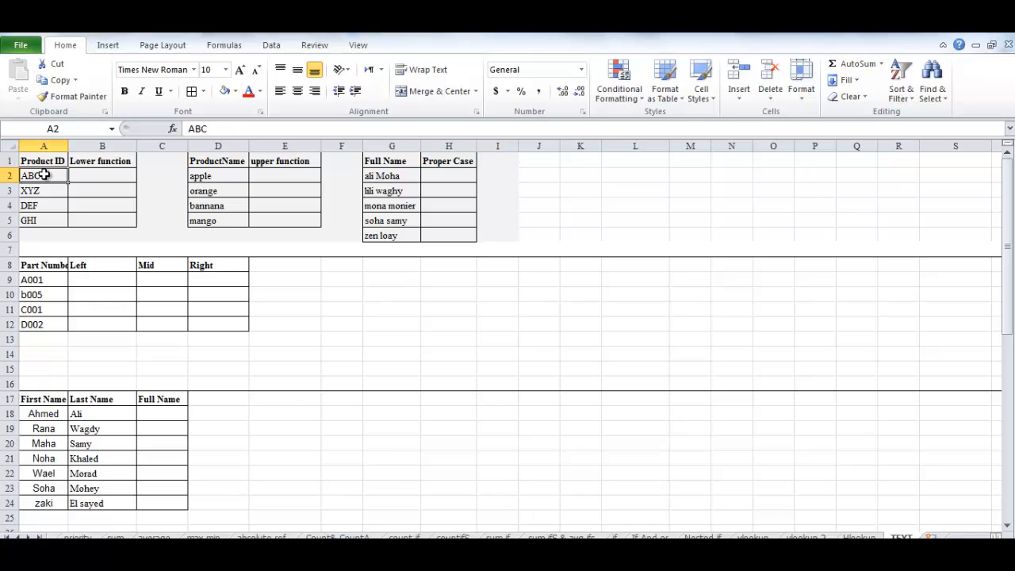
{"action": "left_click_drag", "start_coordinate": [44, 175], "coordinate": [46, 220]}
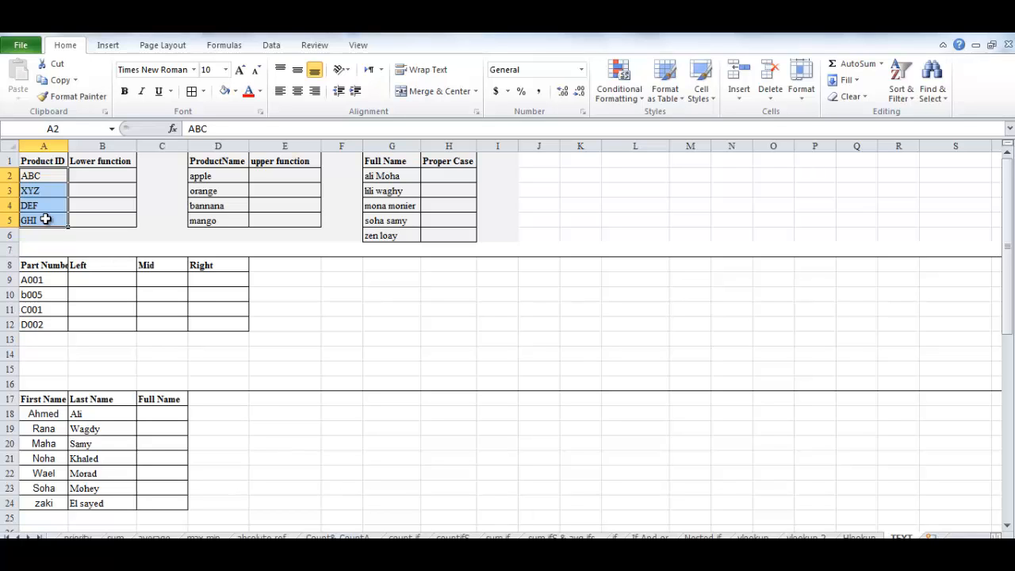
{"action": "left_click", "coordinate": [114, 172]}
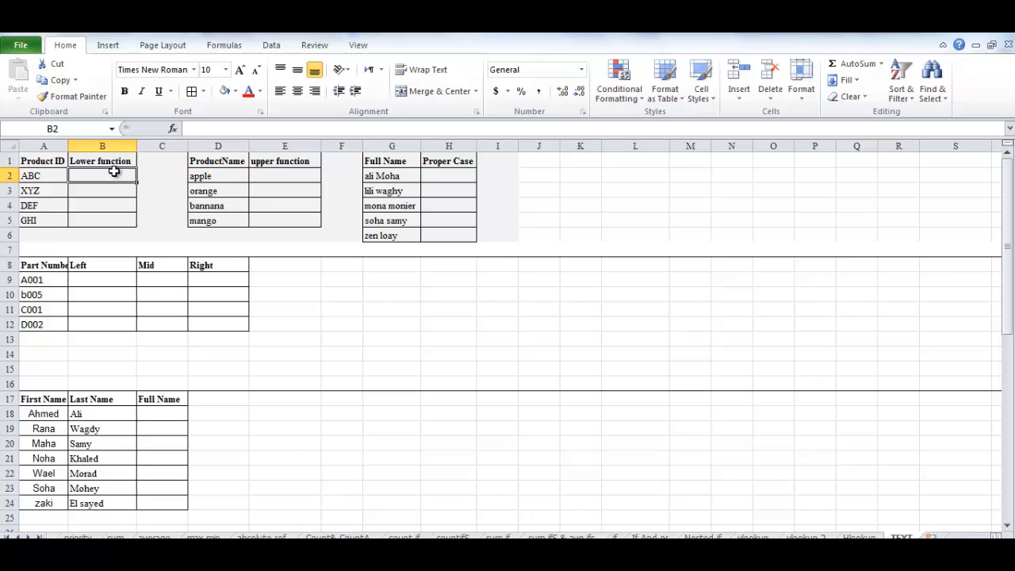
{"action": "type", "text": "="}
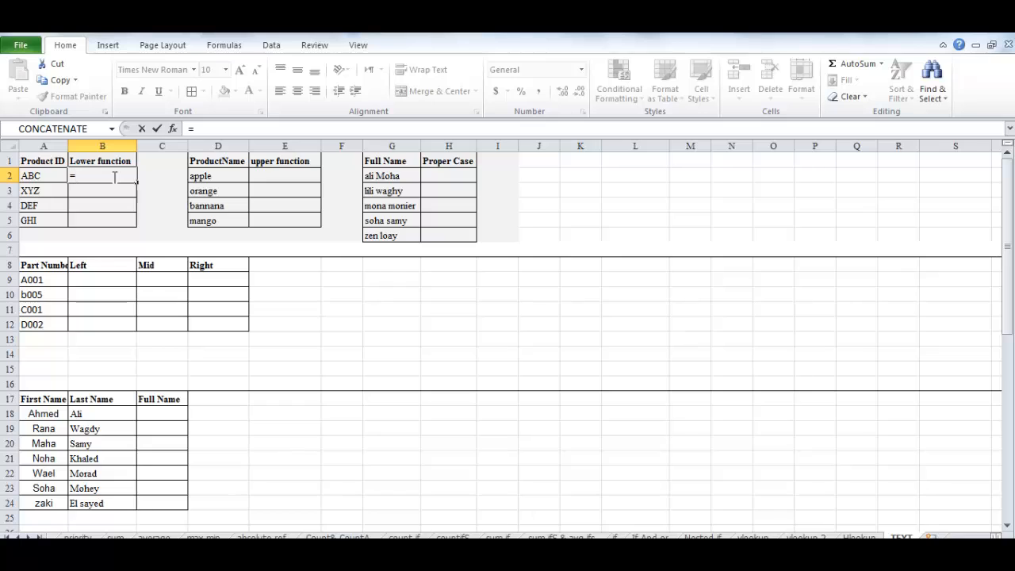
{"action": "type", "text": "lo"}
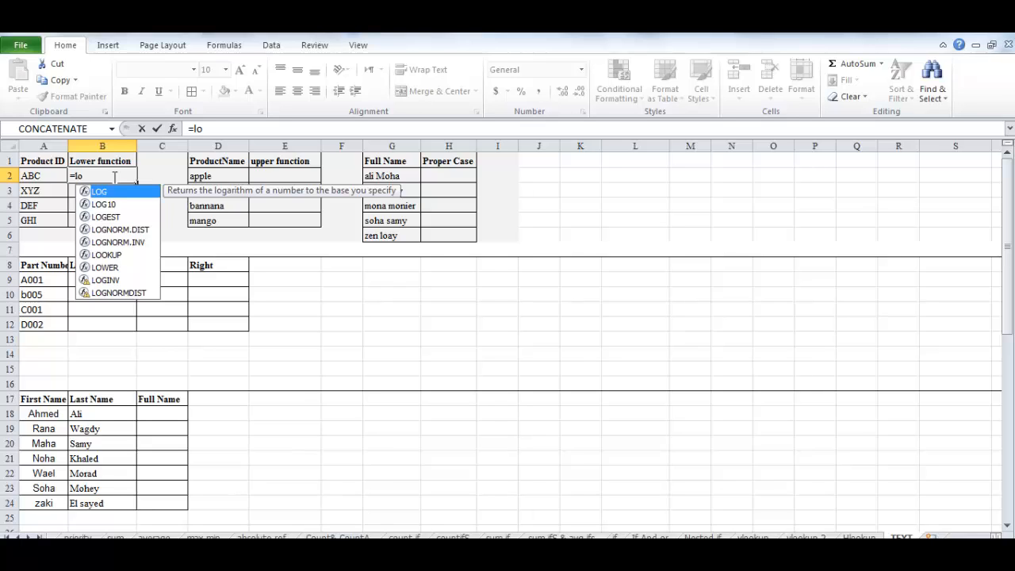
{"action": "type", "text": "w"}
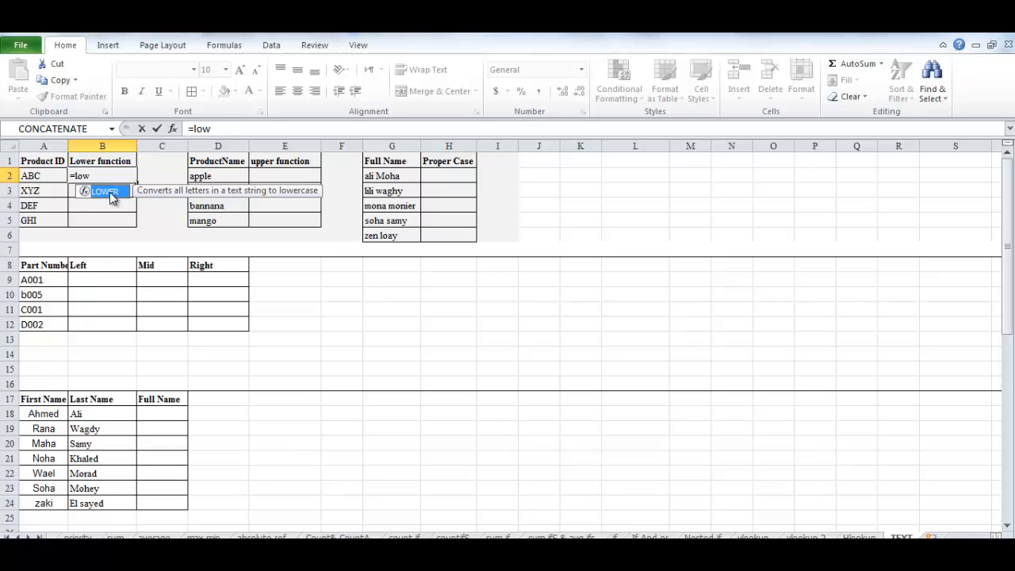
{"action": "double_click", "coordinate": [111, 197]}
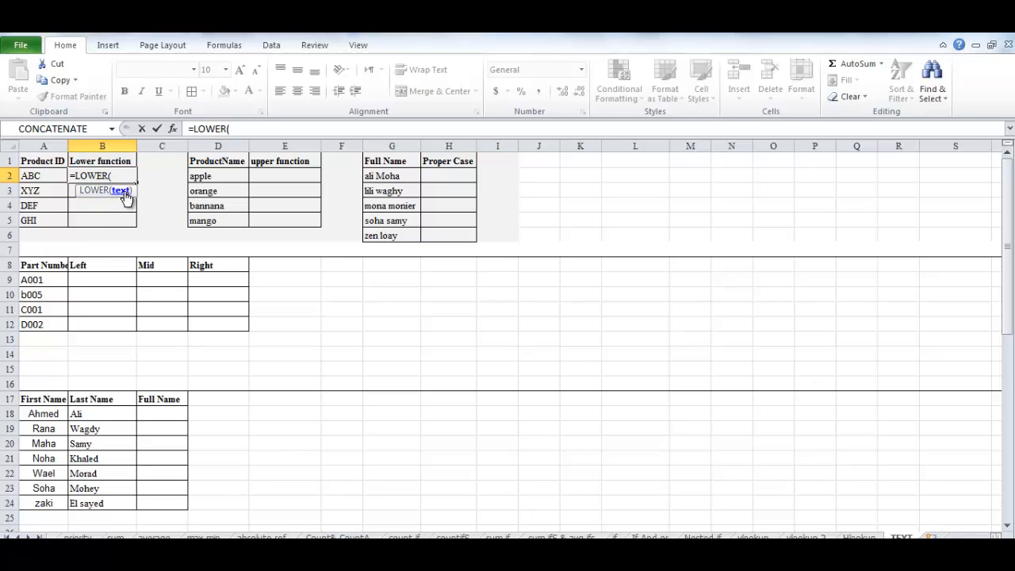
{"action": "left_click", "coordinate": [38, 175]}
{"action": "type", "text": ")"}
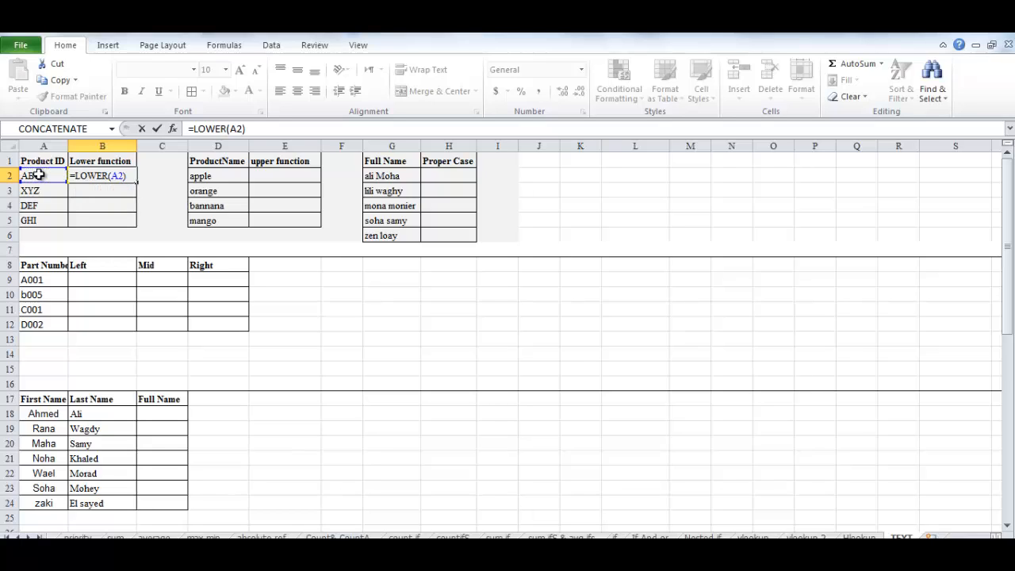
{"action": "left_click", "coordinate": [157, 129]}
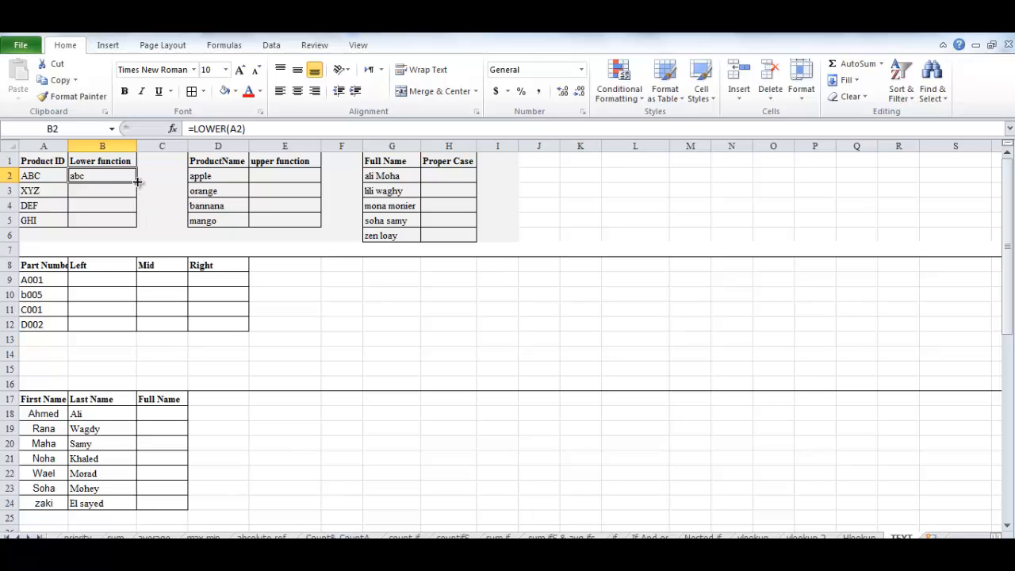
- Fill the LOWER formula down through B5 and select the product ID table A1:B5
{"action": "double_click", "coordinate": [137, 182]}
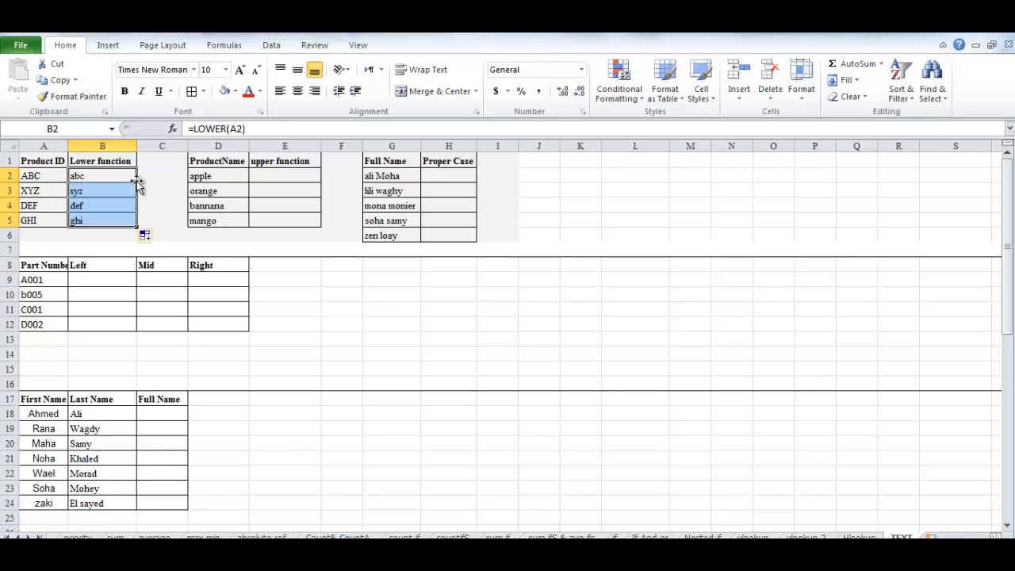
{"action": "left_click", "coordinate": [36, 222]}
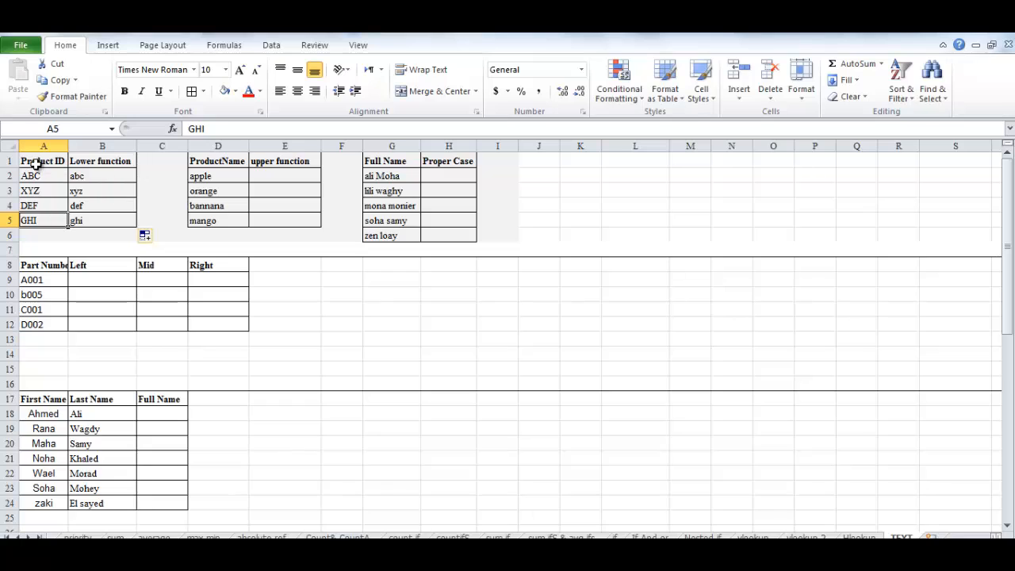
{"action": "left_click_drag", "start_coordinate": [38, 163], "coordinate": [125, 216]}
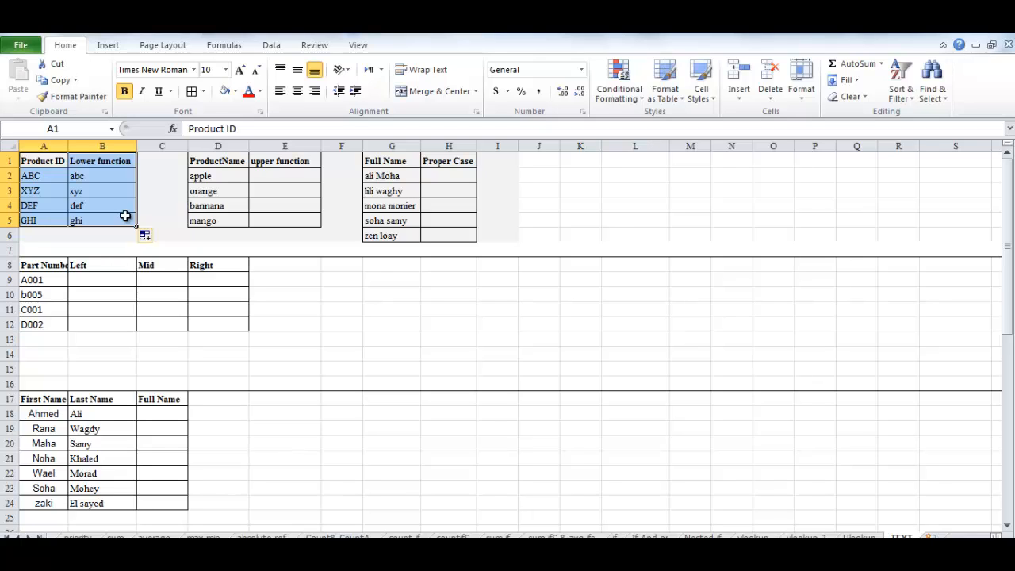
- Convert the product names to uppercase with =UPPER(D2) in E2, filled down through E5
{"action": "left_click", "coordinate": [278, 177]}
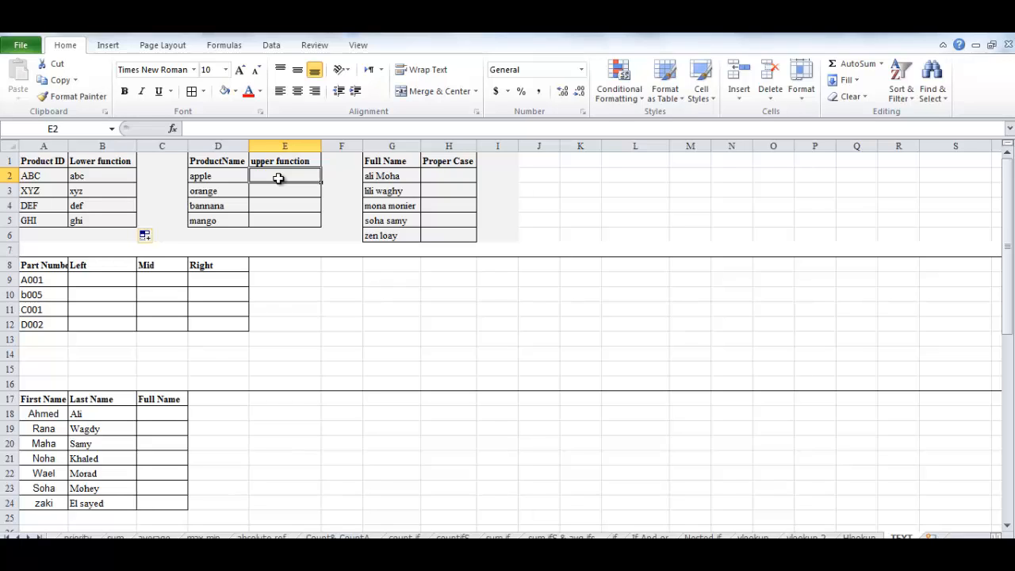
{"action": "left_click", "coordinate": [213, 175]}
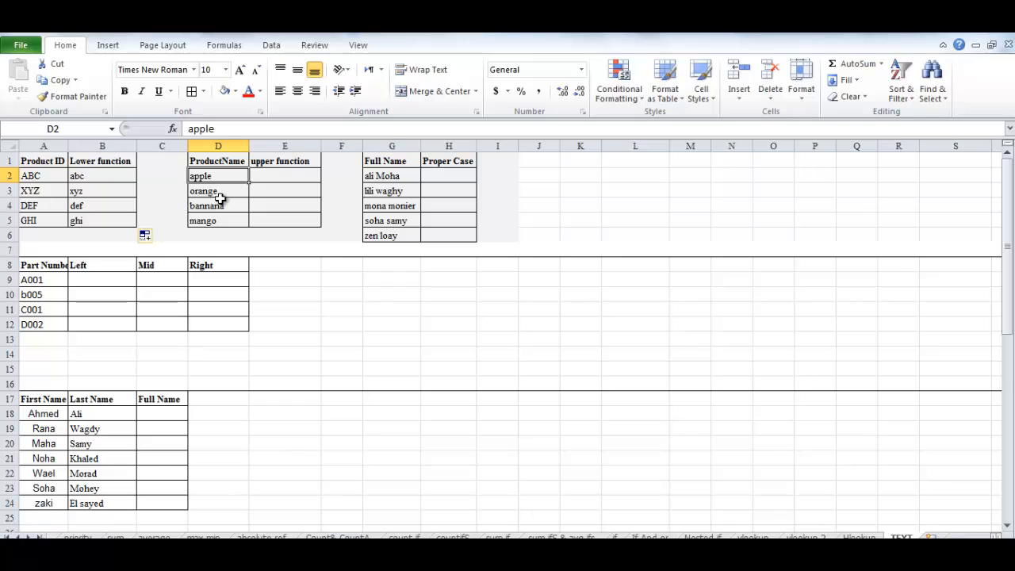
{"action": "left_click", "coordinate": [306, 176]}
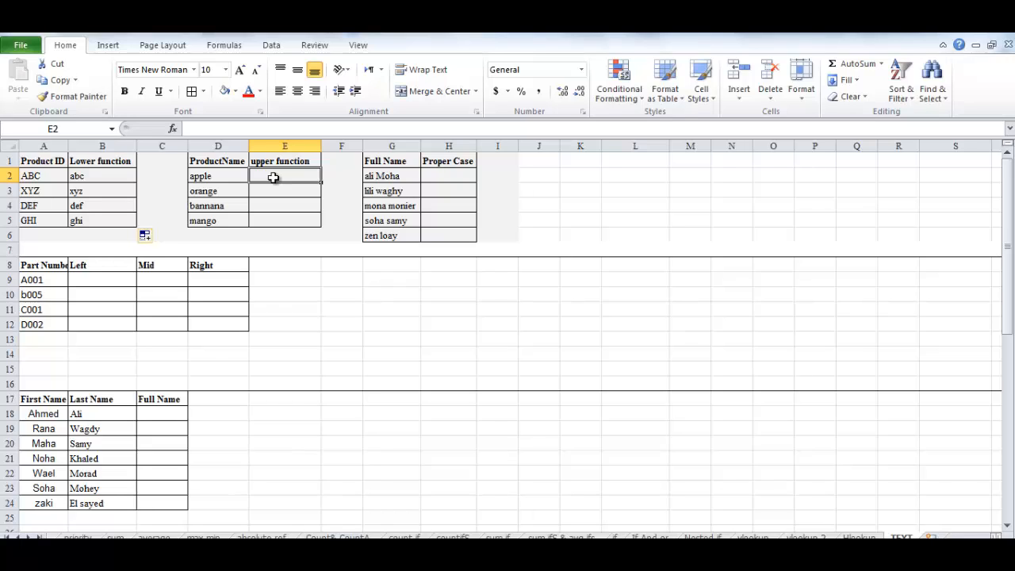
{"action": "type", "text": "="}
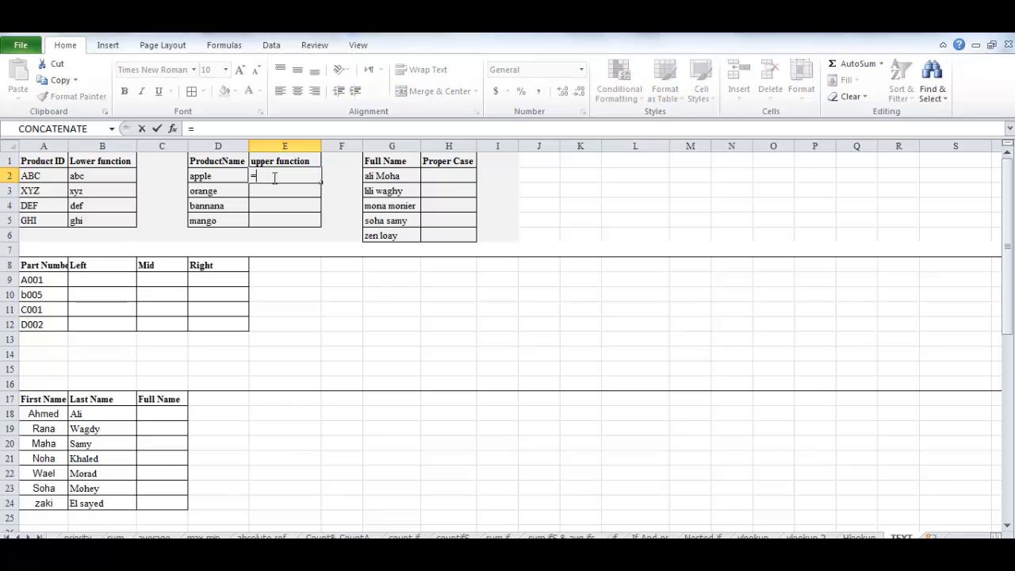
{"action": "type", "text": "u"}
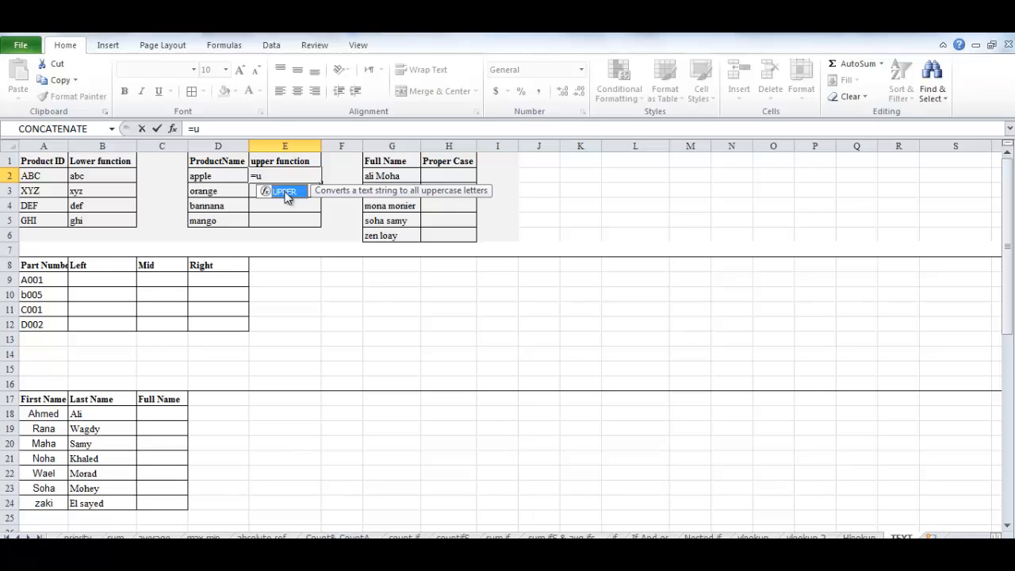
{"action": "double_click", "coordinate": [286, 194]}
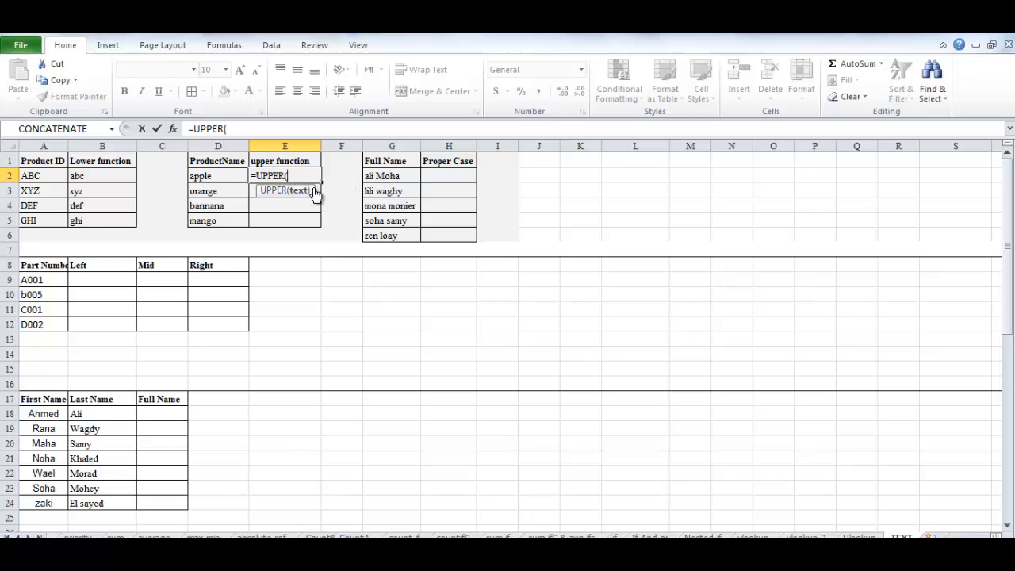
{"action": "left_click", "coordinate": [206, 177]}
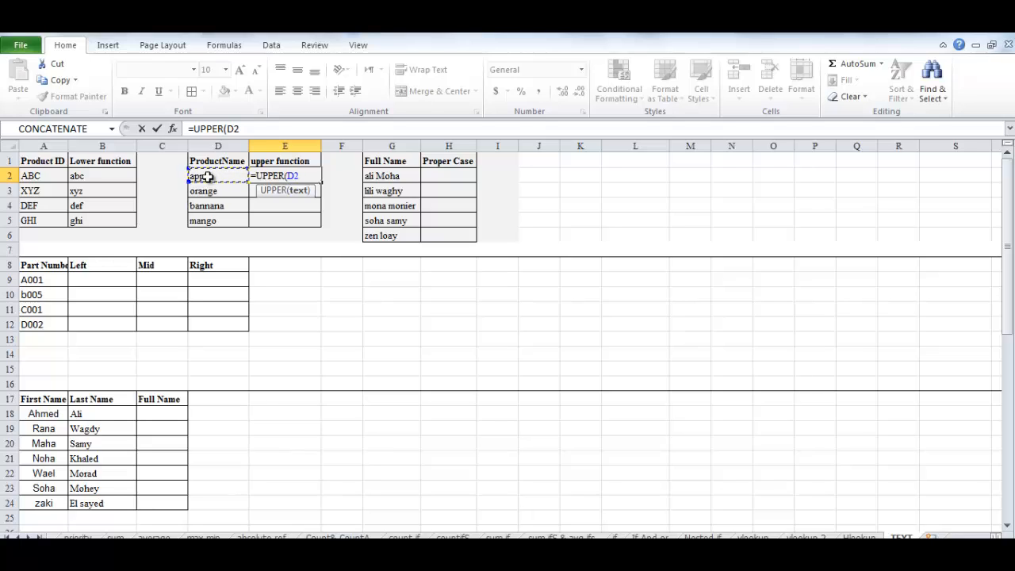
{"action": "type", "text": ")"}
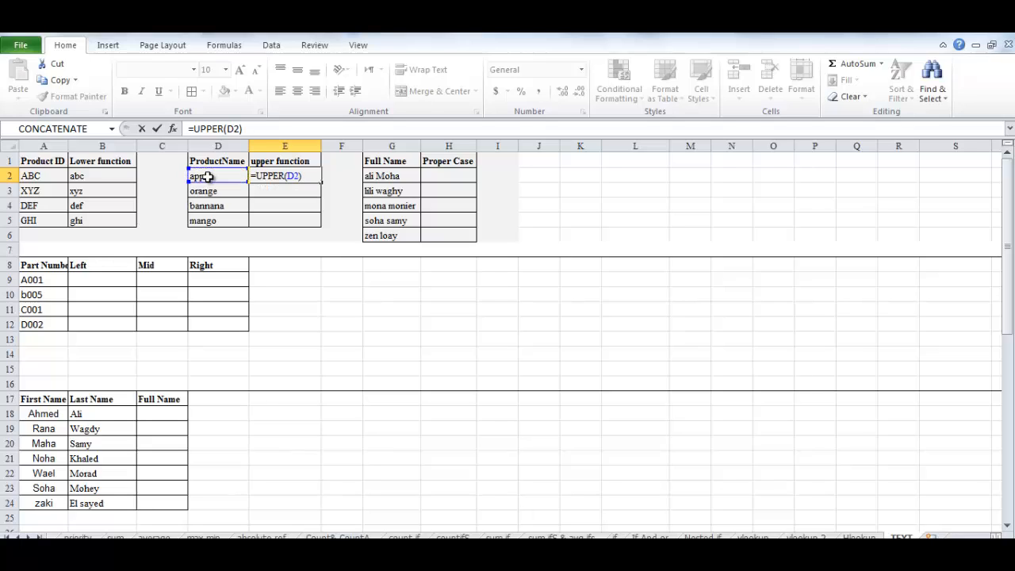
{"action": "left_click", "coordinate": [158, 129]}
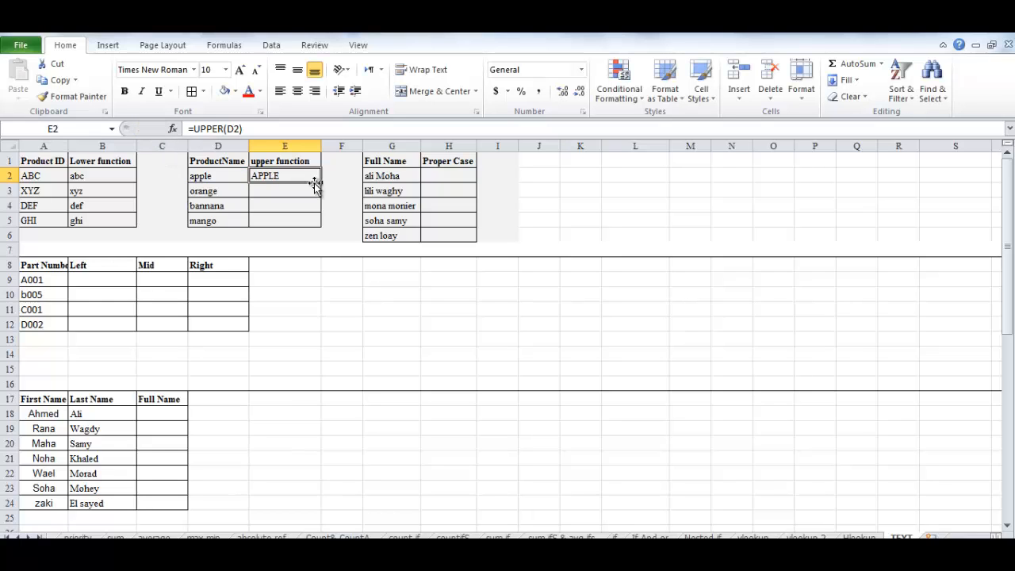
{"action": "left_click_drag", "start_coordinate": [320, 182], "coordinate": [322, 223]}
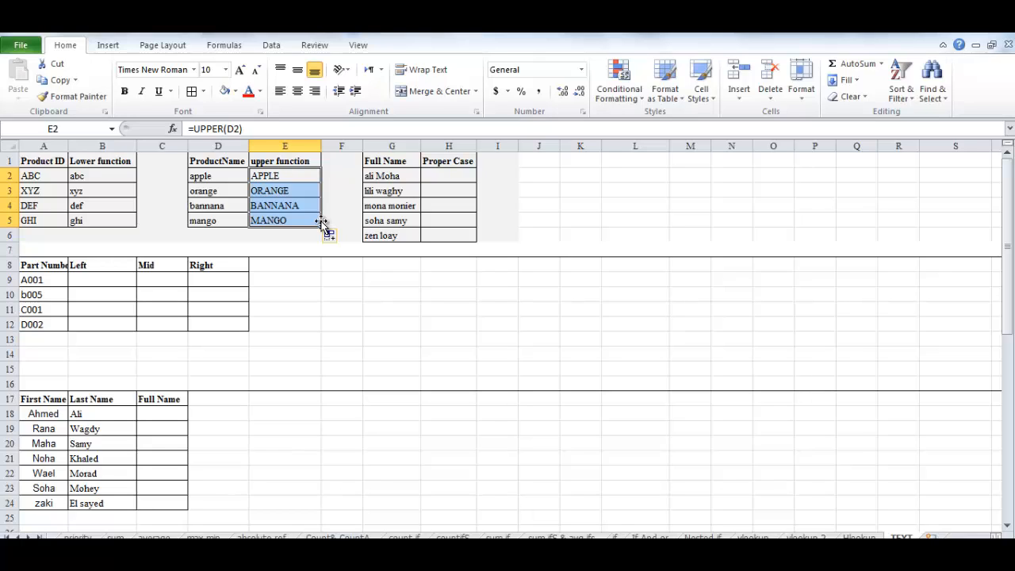
- Find and insert the PROPER function in H2 with G2 as its text, and fill it down through H6
{"action": "left_click", "coordinate": [468, 177]}
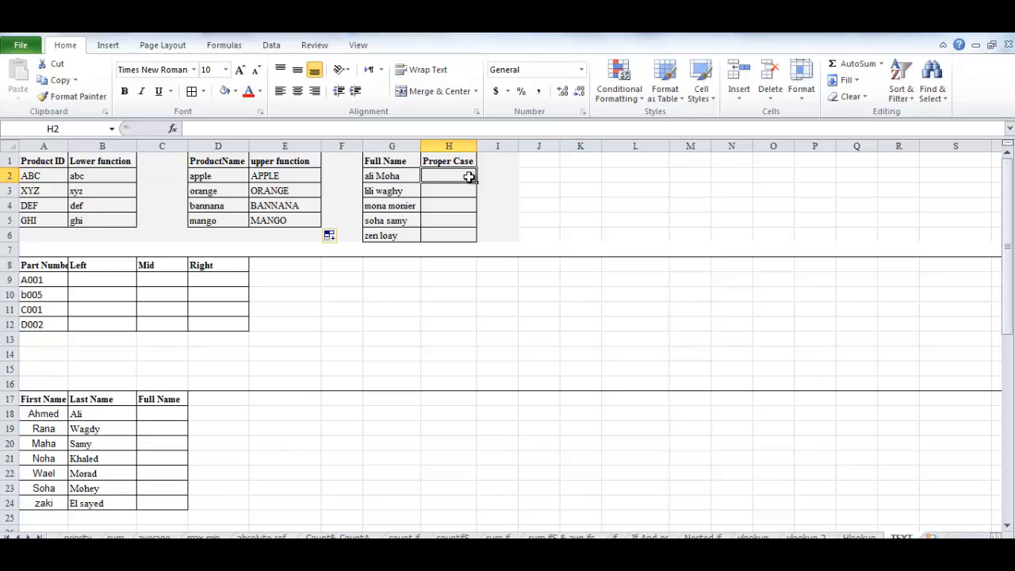
{"action": "double_click", "coordinate": [468, 176]}
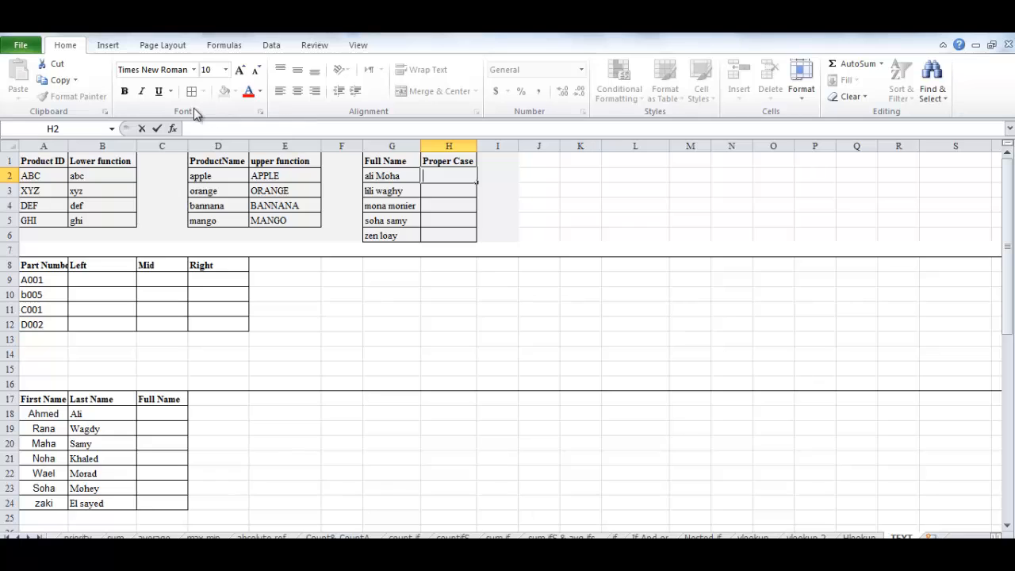
{"action": "left_click", "coordinate": [173, 128]}
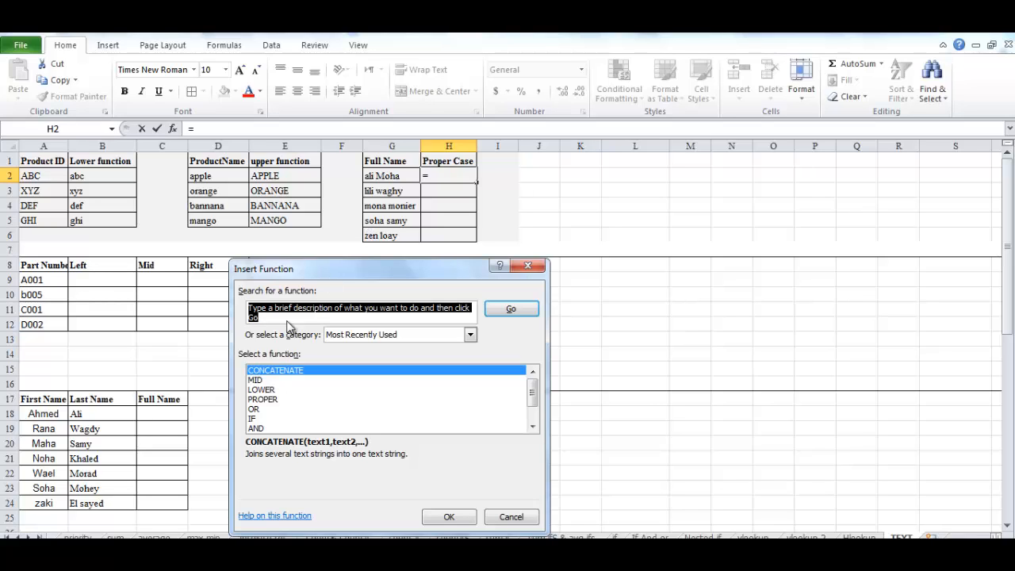
{"action": "type", "text": "proper"}
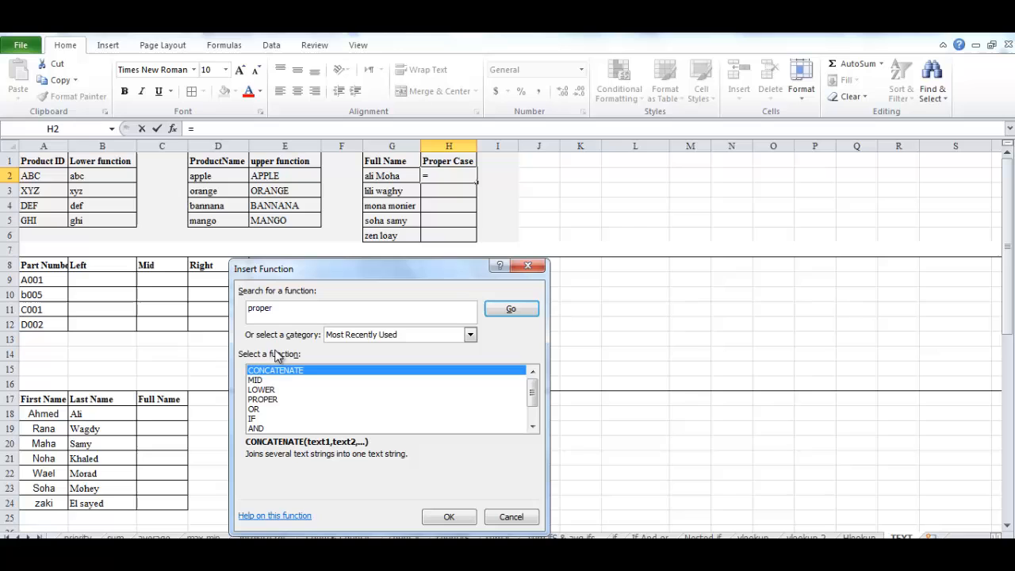
{"action": "left_click", "coordinate": [516, 311]}
{"action": "left_click", "coordinate": [452, 514]}
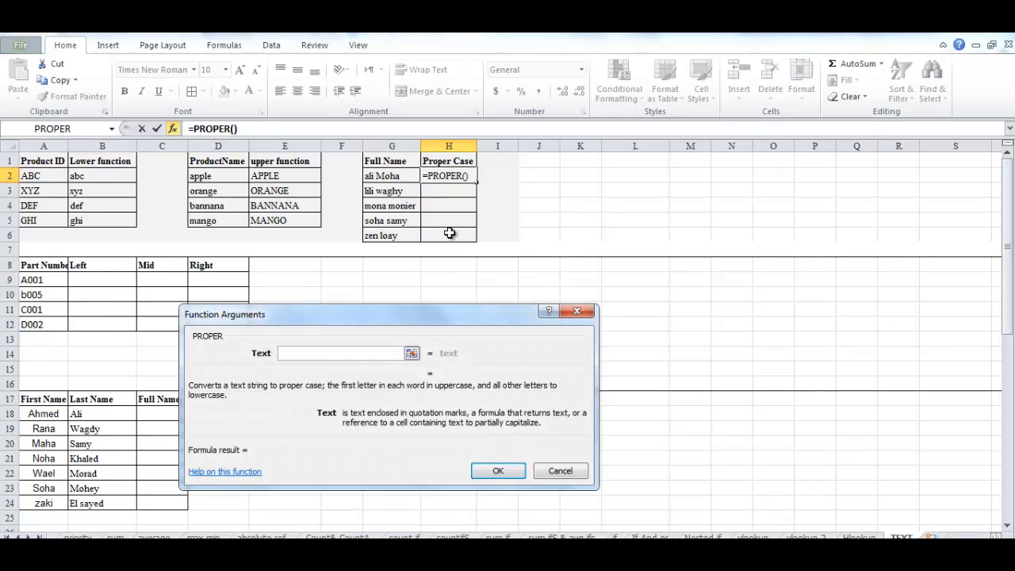
{"action": "left_click", "coordinate": [392, 177]}
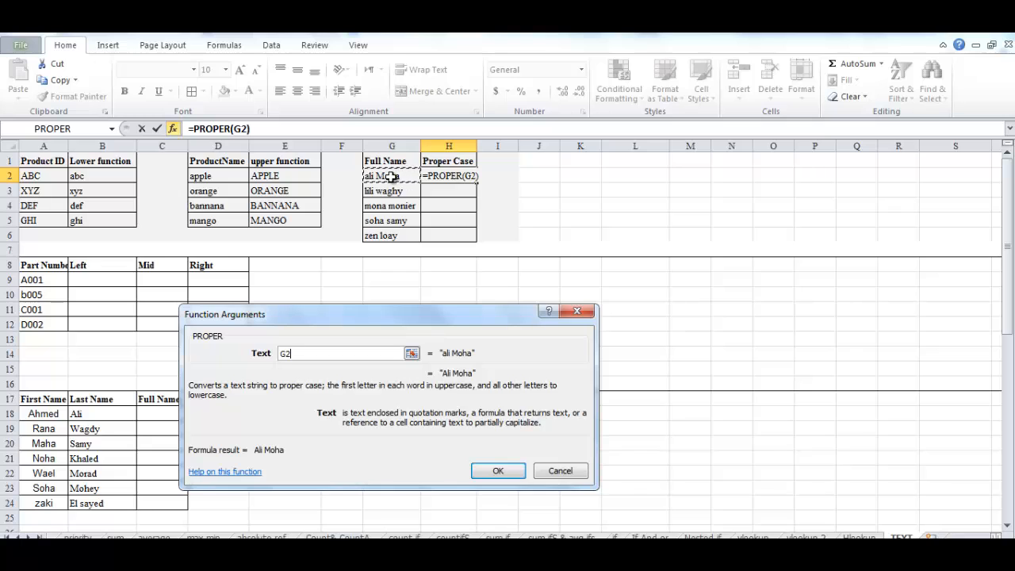
{"action": "left_click", "coordinate": [508, 474]}
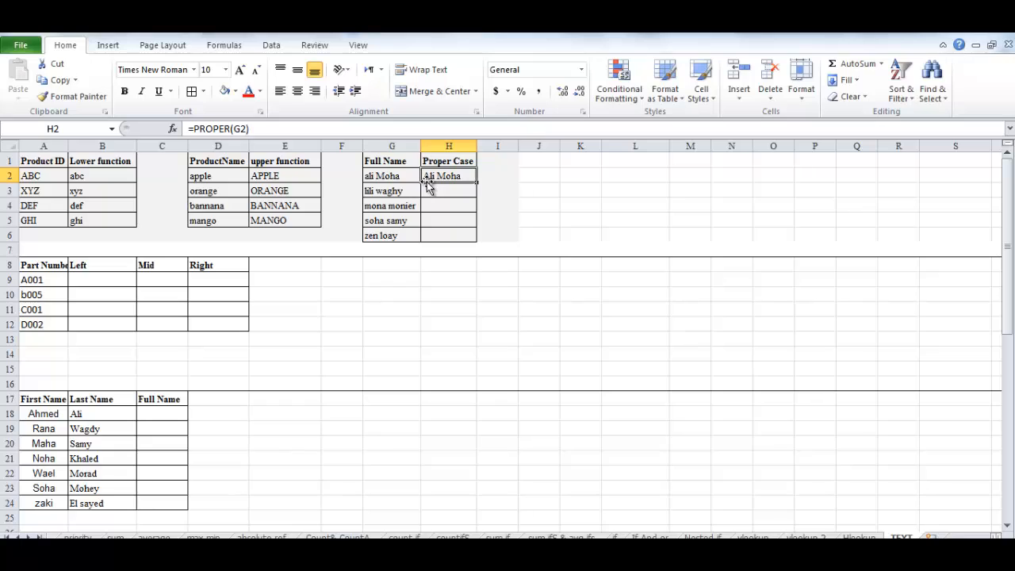
{"action": "double_click", "coordinate": [478, 182]}
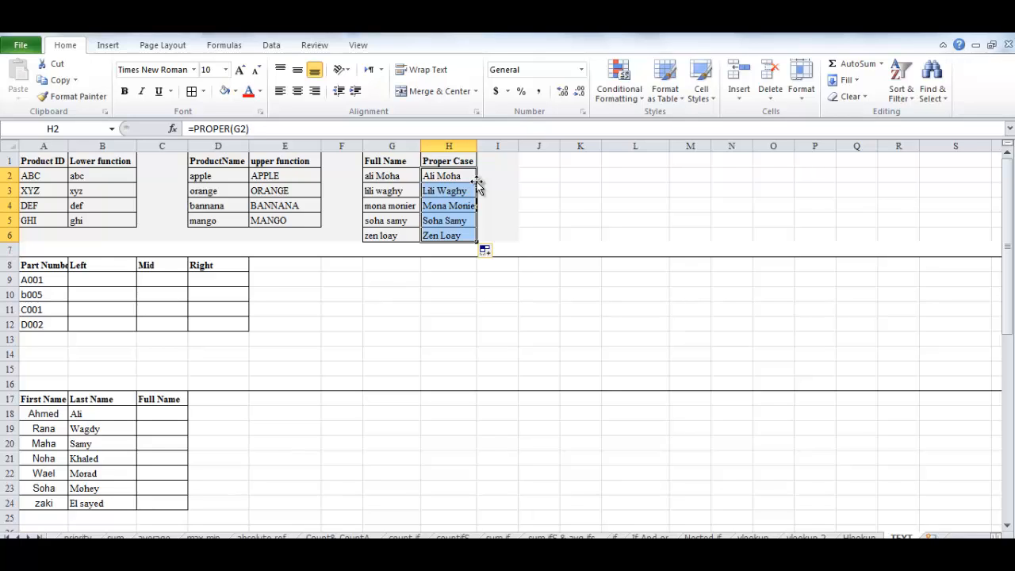
- Search for the LEFT function and insert it in B9 for the first part number
{"action": "left_click", "coordinate": [127, 277]}
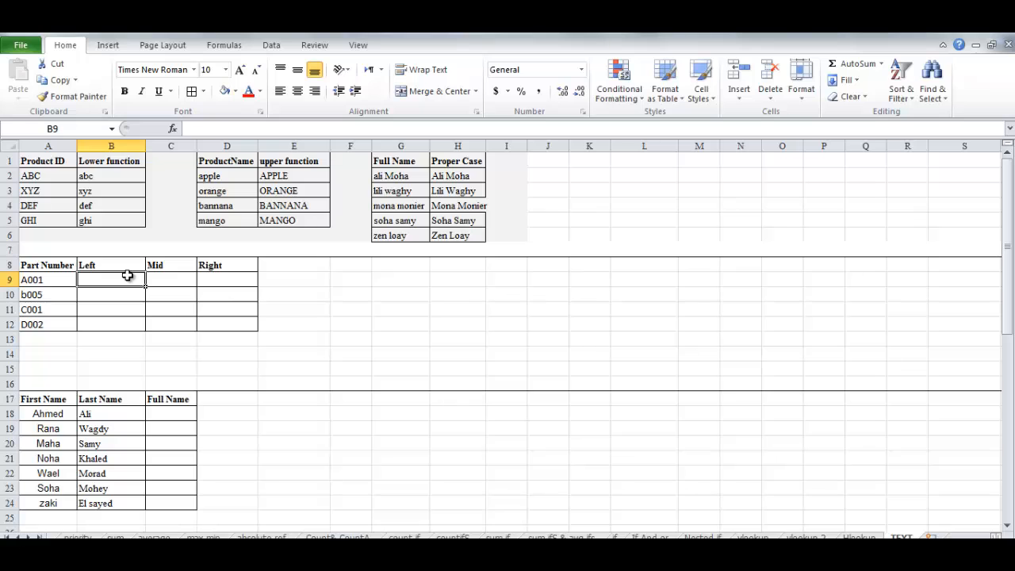
{"action": "left_click", "coordinate": [173, 129]}
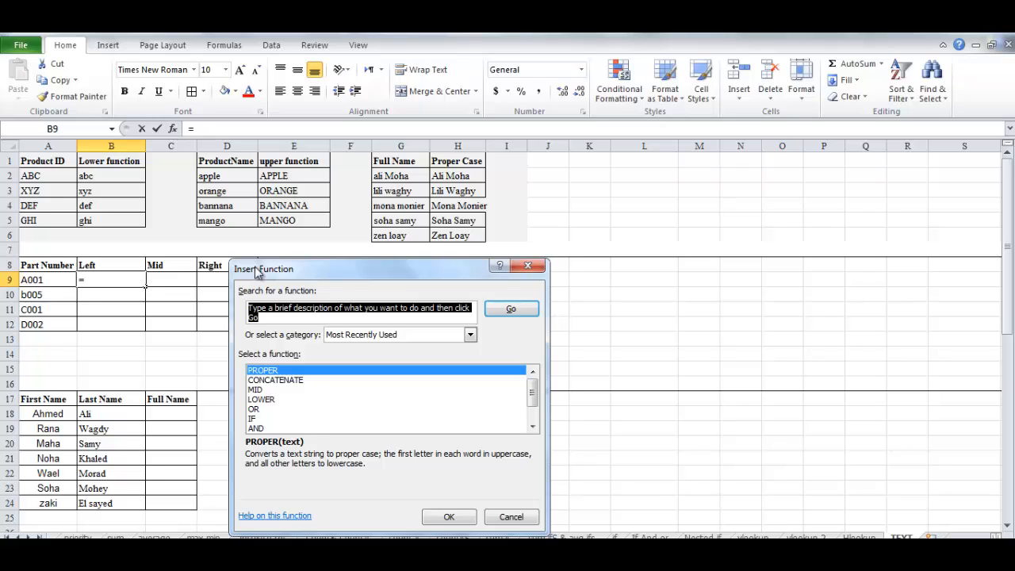
{"action": "type", "text": "left"}
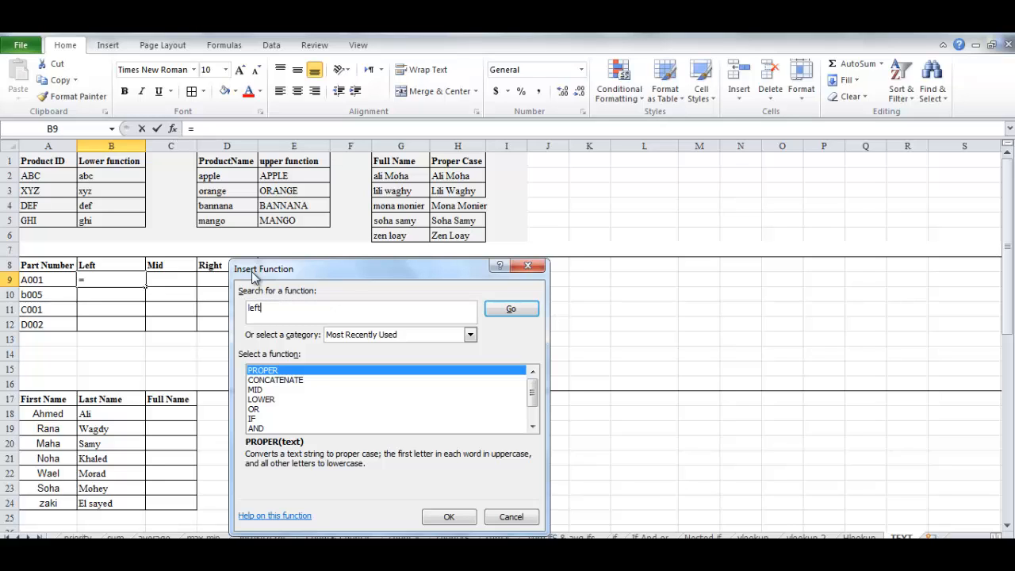
{"action": "left_click", "coordinate": [521, 315]}
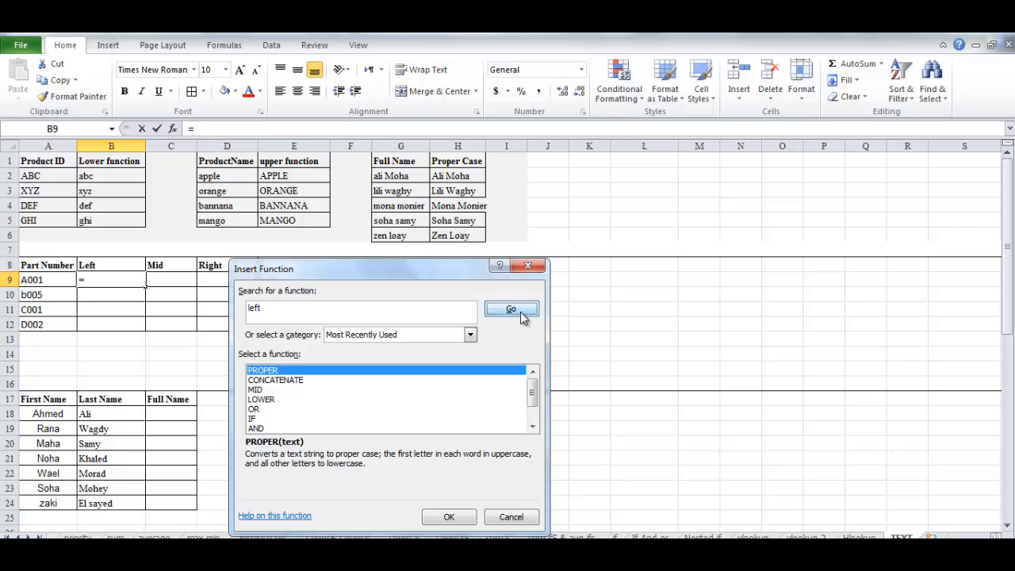
{"action": "left_click", "coordinate": [449, 517]}
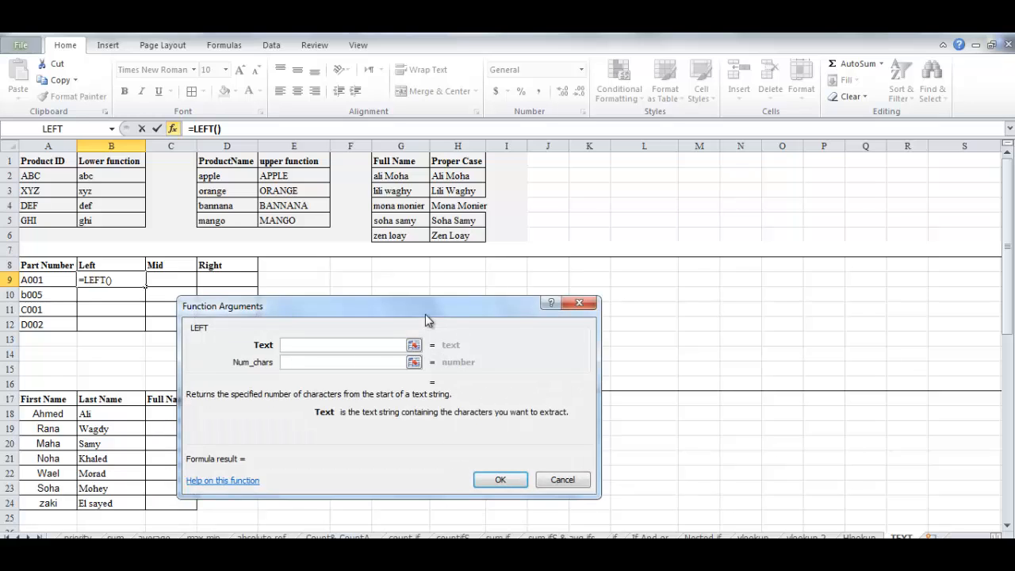
{"action": "left_click_drag", "start_coordinate": [426, 311], "coordinate": [509, 221]}
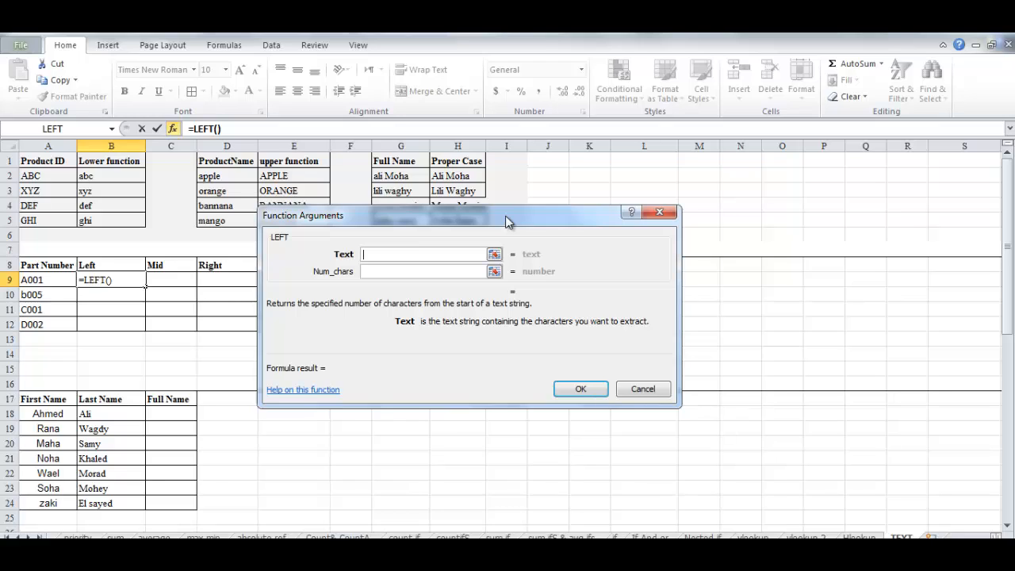
- Complete LEFT in B9 with A9 as the text and 2 as the number of characters, and fill it down through B12
{"action": "left_click", "coordinate": [55, 283]}
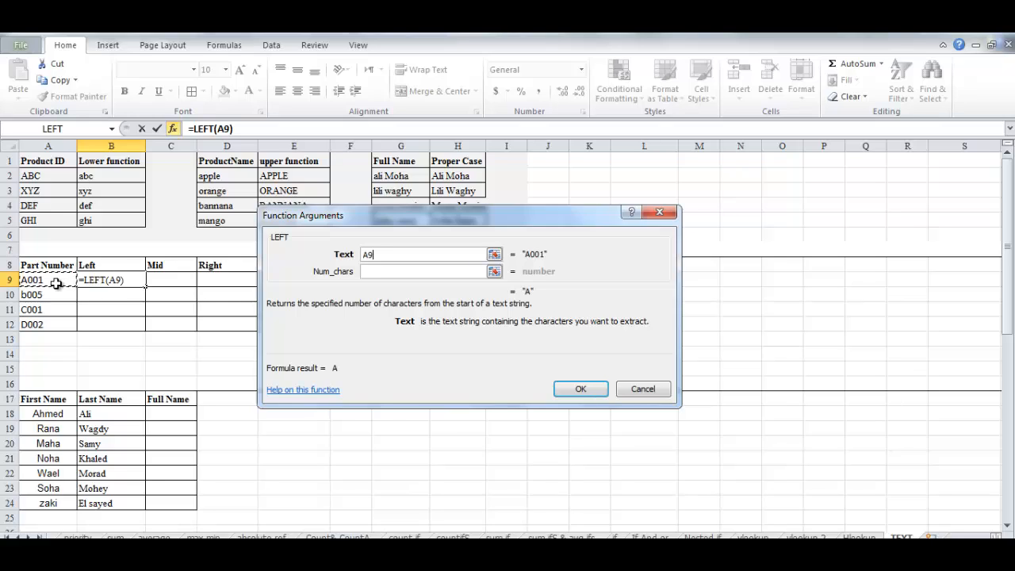
{"action": "left_click", "coordinate": [370, 271]}
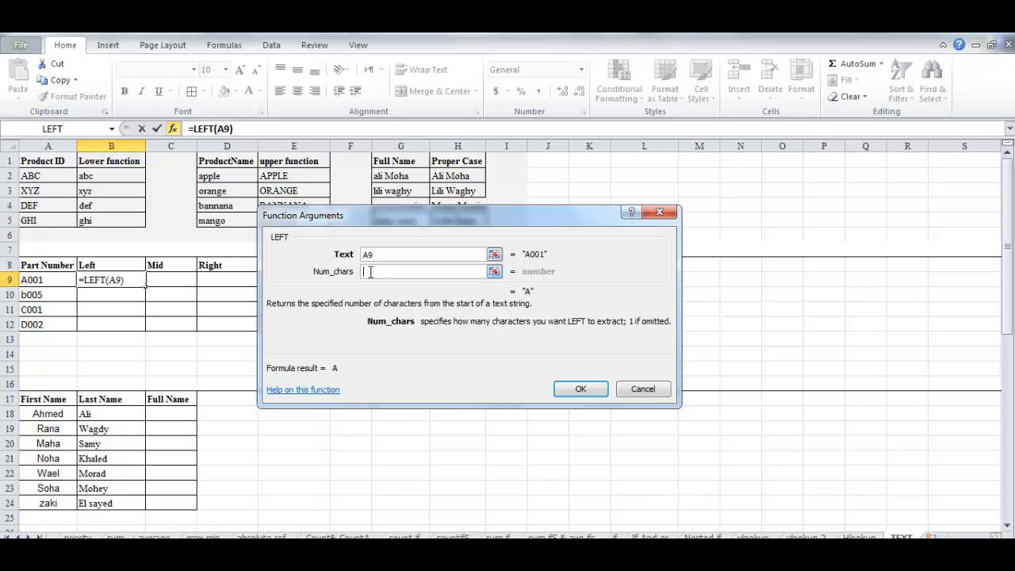
{"action": "type", "text": "2"}
{"action": "left_click", "coordinate": [585, 390]}
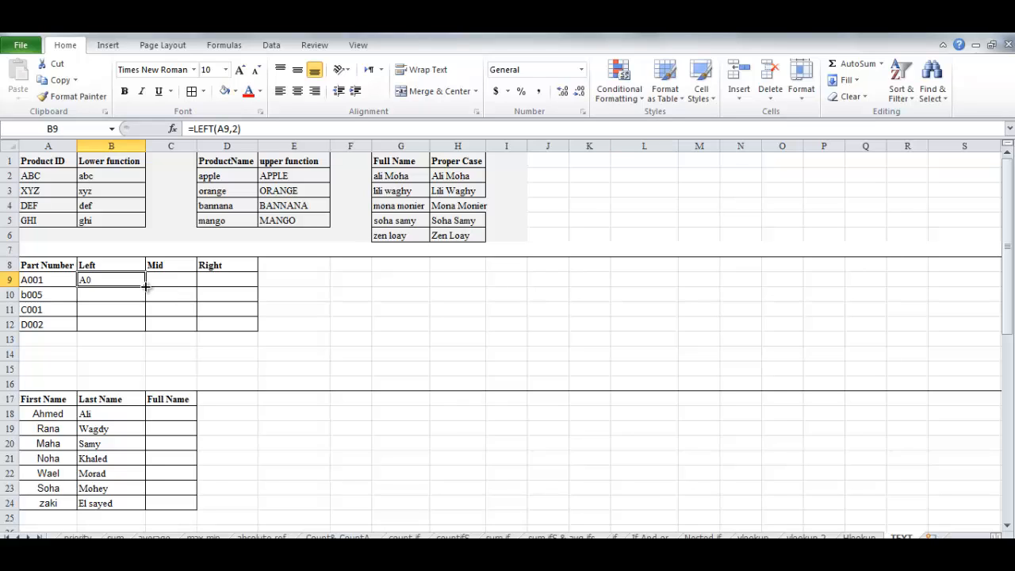
{"action": "double_click", "coordinate": [146, 287]}
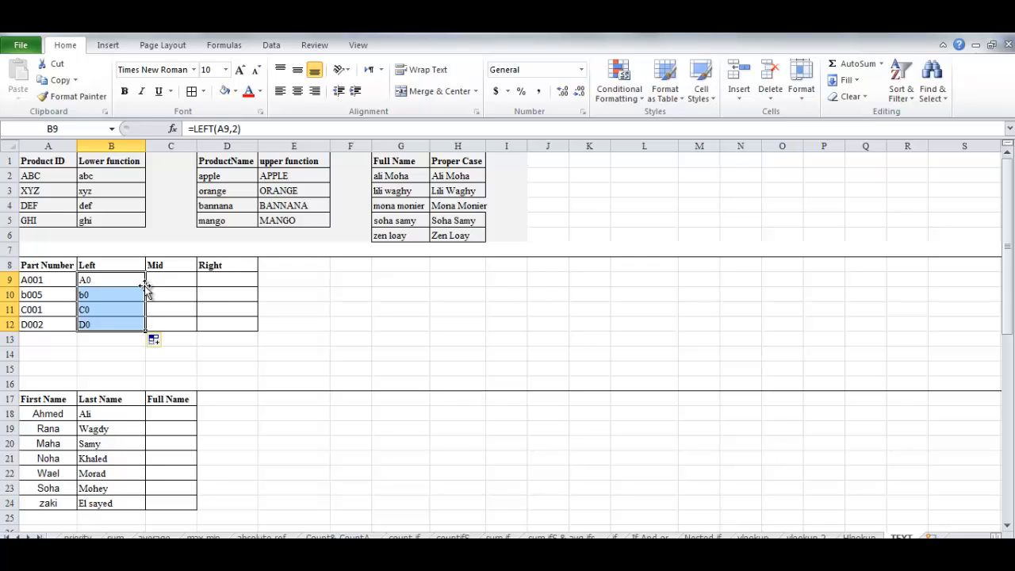
- Extract the last character of each part number with =RIGHT(A9,1) in D9, filled down through D12
{"action": "left_click", "coordinate": [242, 277]}
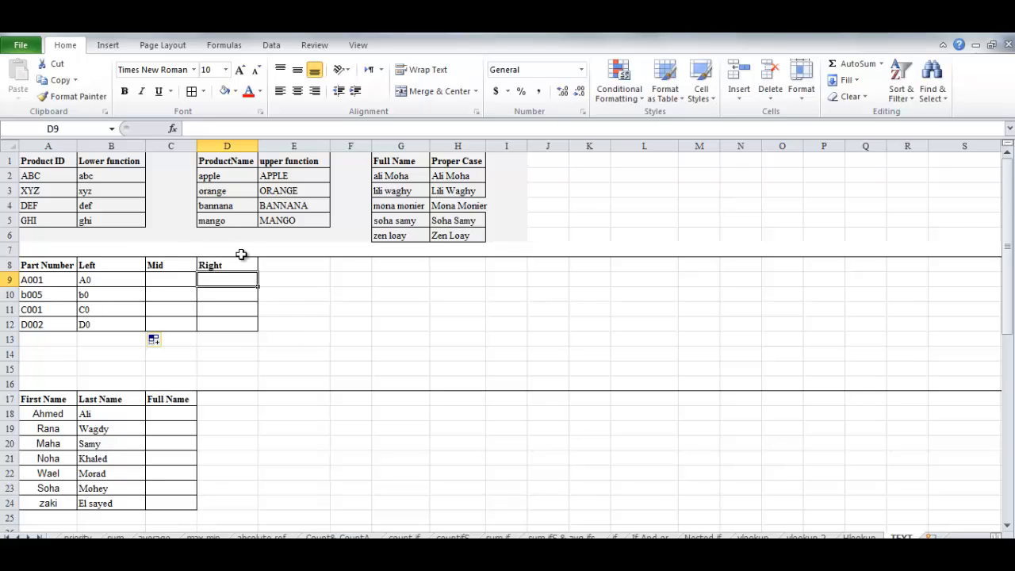
{"action": "type", "text": "=rig"}
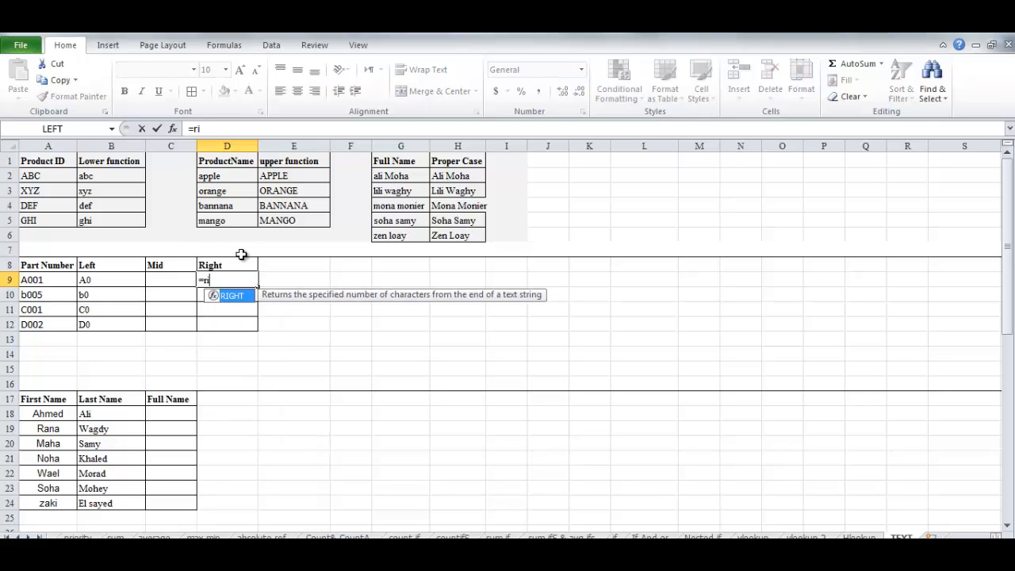
{"action": "double_click", "coordinate": [232, 296]}
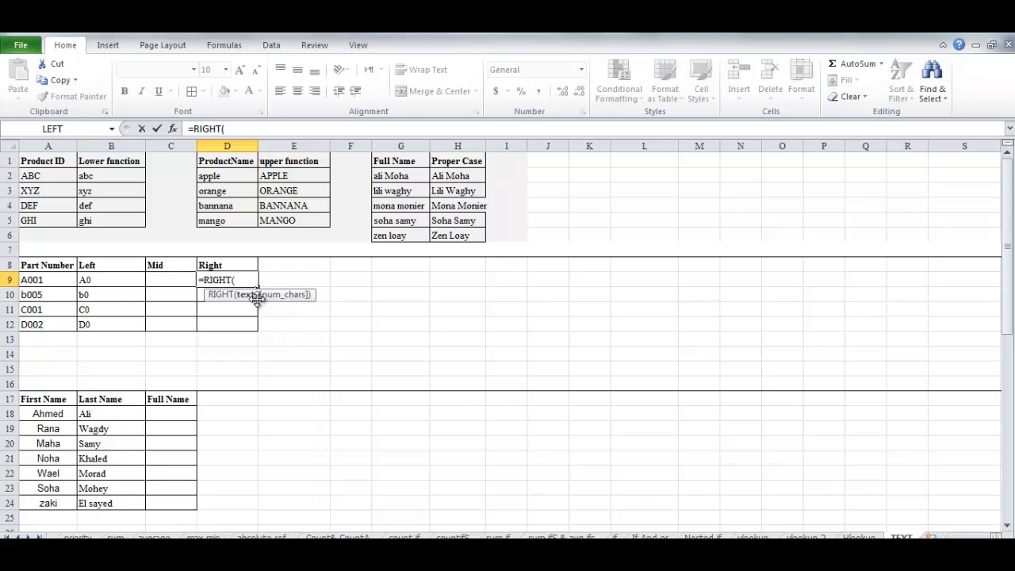
{"action": "left_click", "coordinate": [49, 282]}
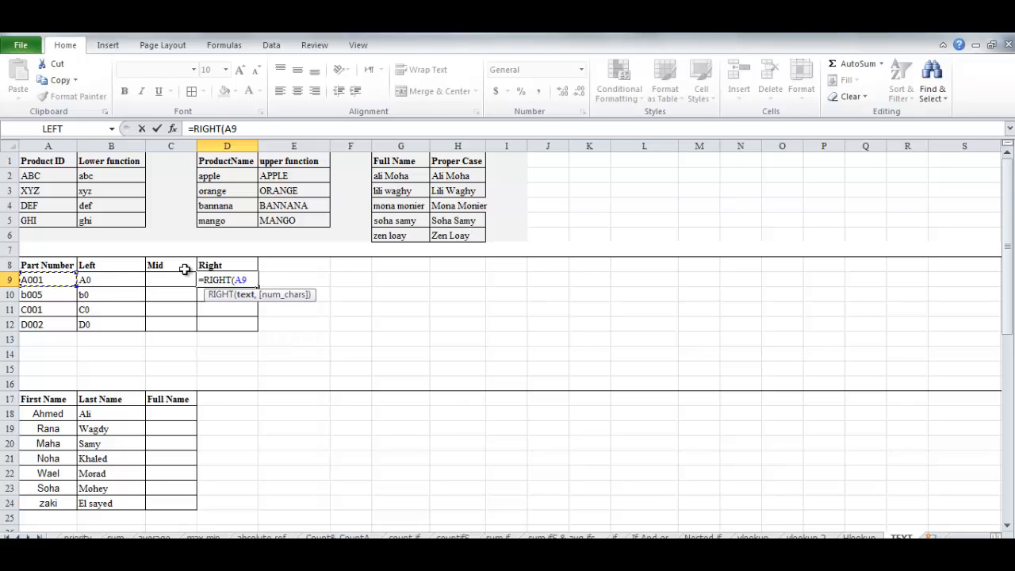
{"action": "type", "text": ","}
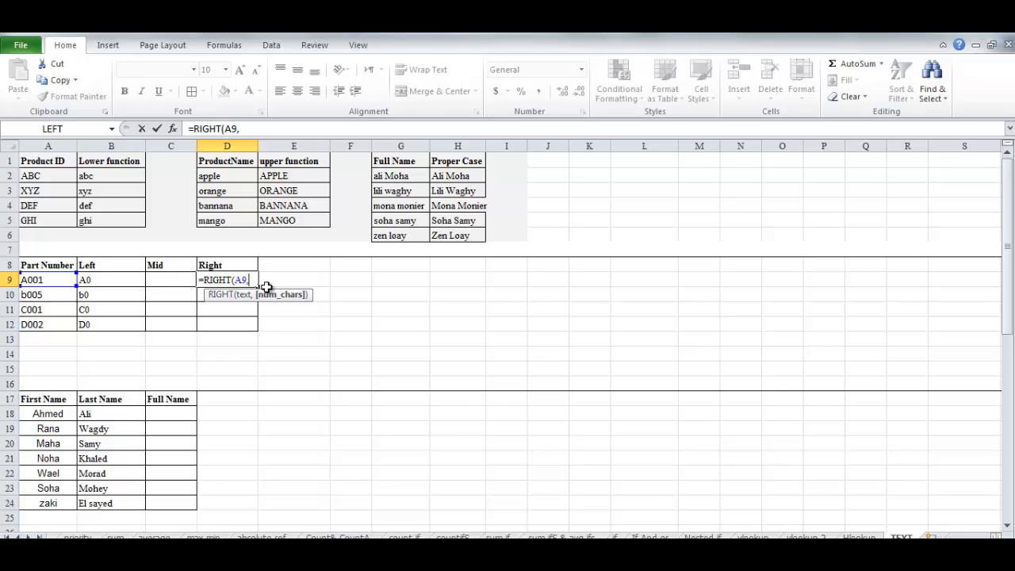
{"action": "type", "text": "1)"}
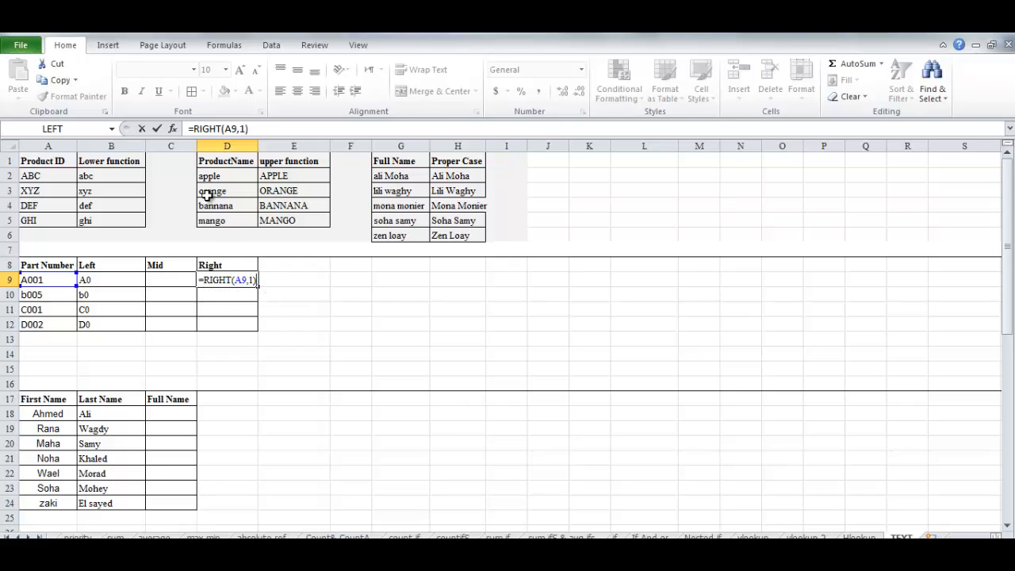
{"action": "left_click", "coordinate": [158, 129]}
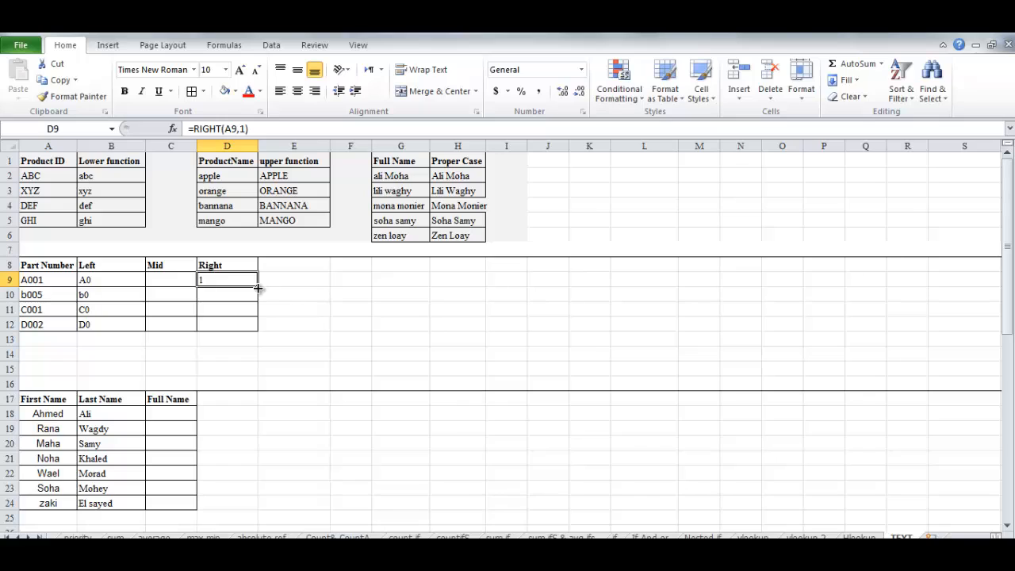
{"action": "left_click_drag", "start_coordinate": [258, 287], "coordinate": [259, 336]}
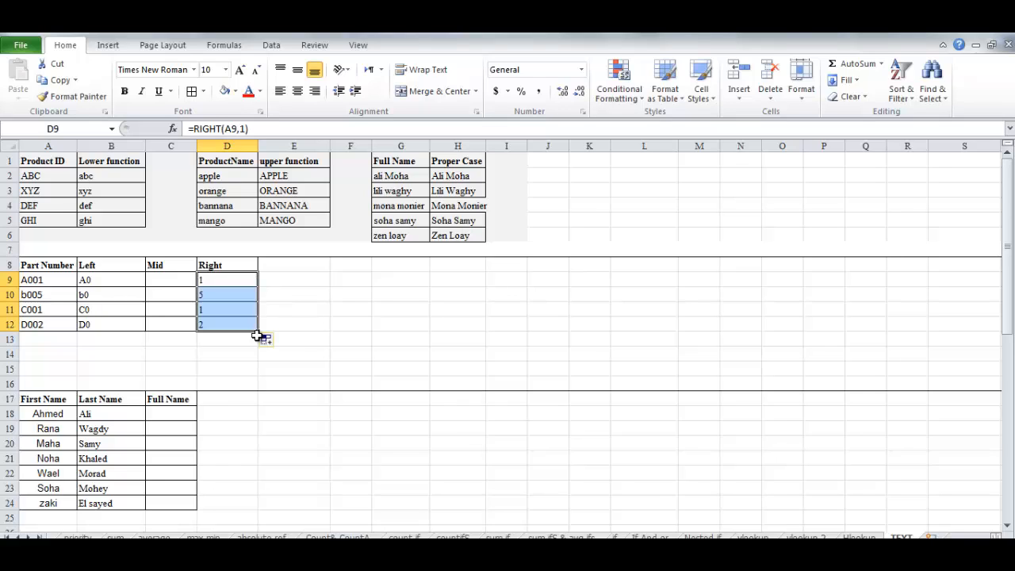
{"action": "left_click", "coordinate": [218, 295]}
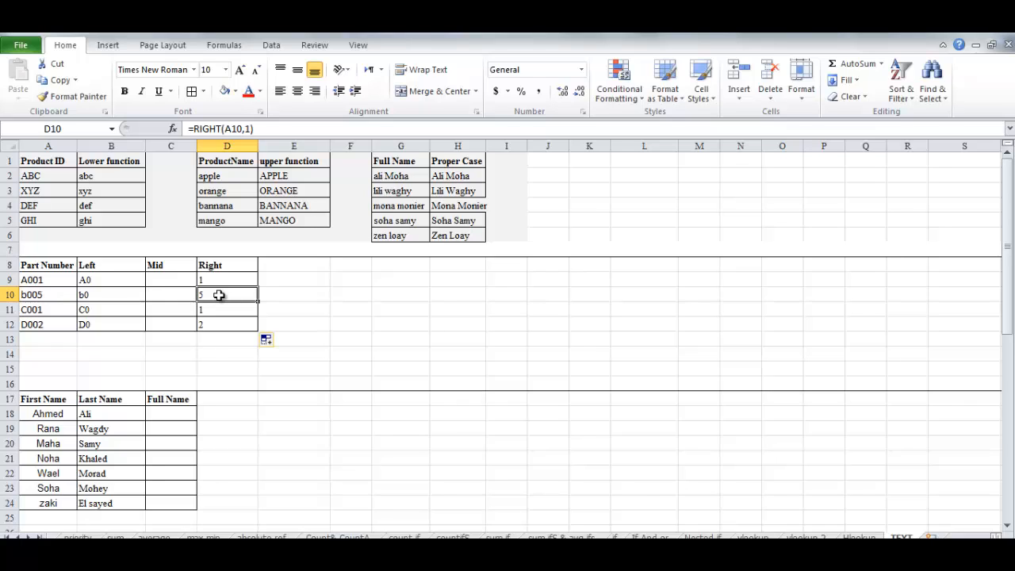
- Search for the MID function and insert it in C9 of the part number table
{"action": "left_click", "coordinate": [175, 281]}
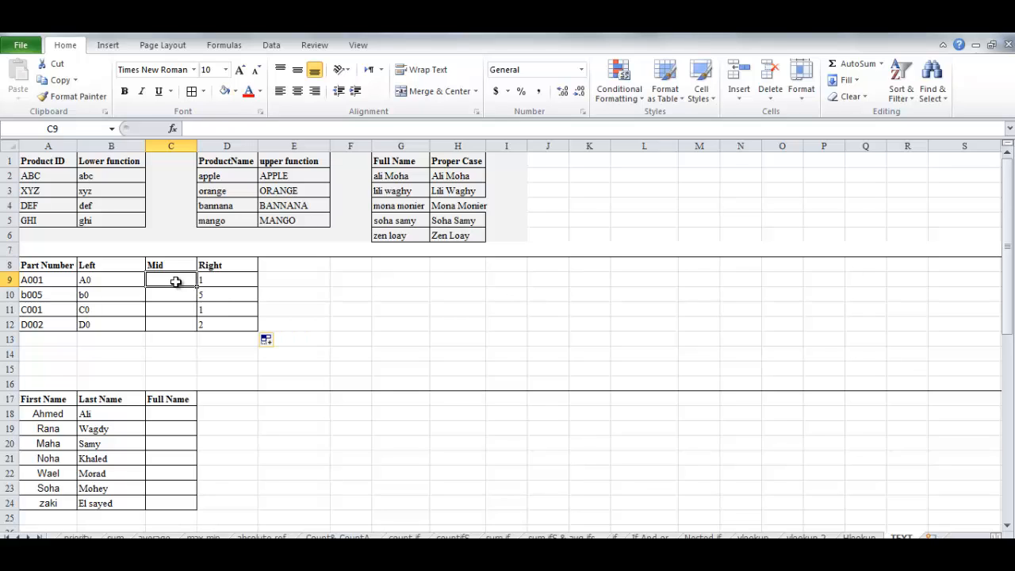
{"action": "left_click", "coordinate": [172, 128]}
{"action": "type", "text": "mid"}
{"action": "key", "text": "Return"}
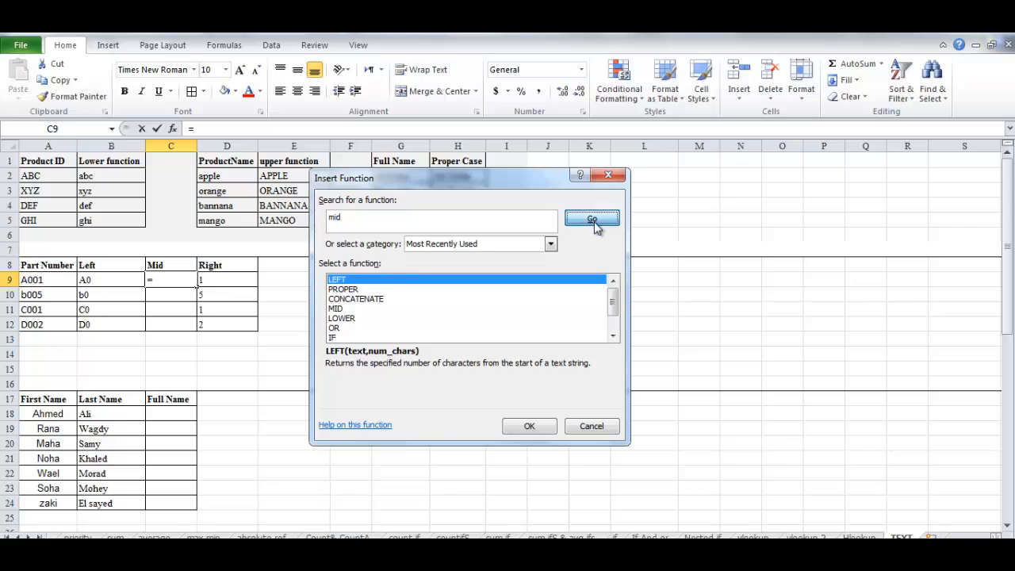
{"action": "left_click", "coordinate": [528, 426]}
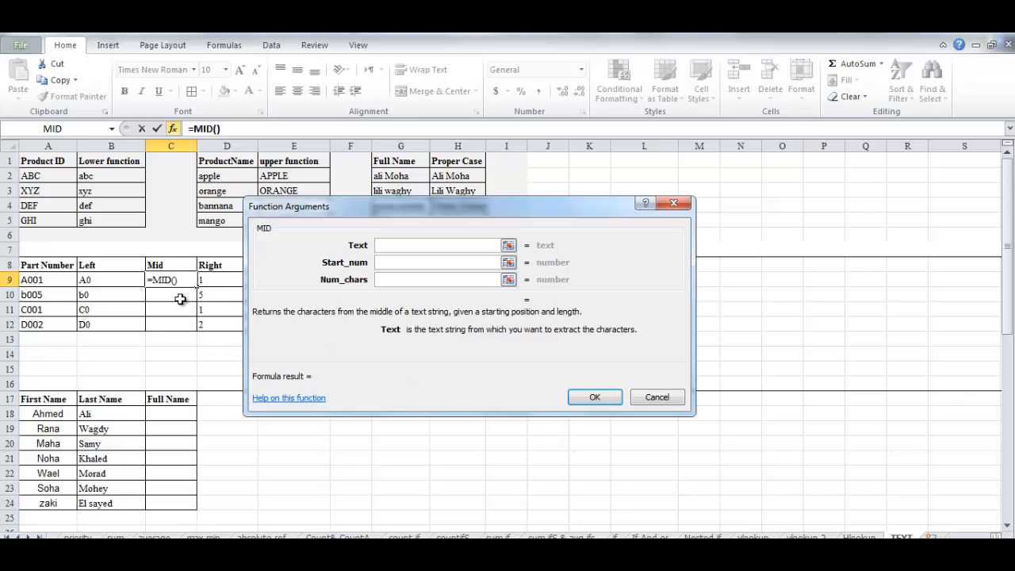
- Complete MID in C9 with text A9, start position 2 and 2 characters, and fill it down through C12
{"action": "left_click", "coordinate": [52, 279]}
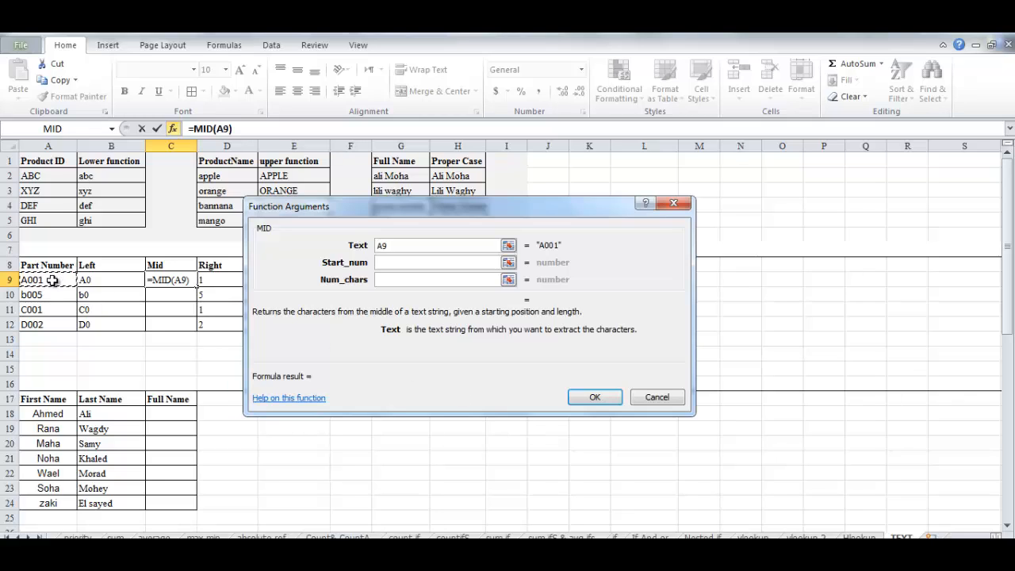
{"action": "left_click", "coordinate": [401, 265]}
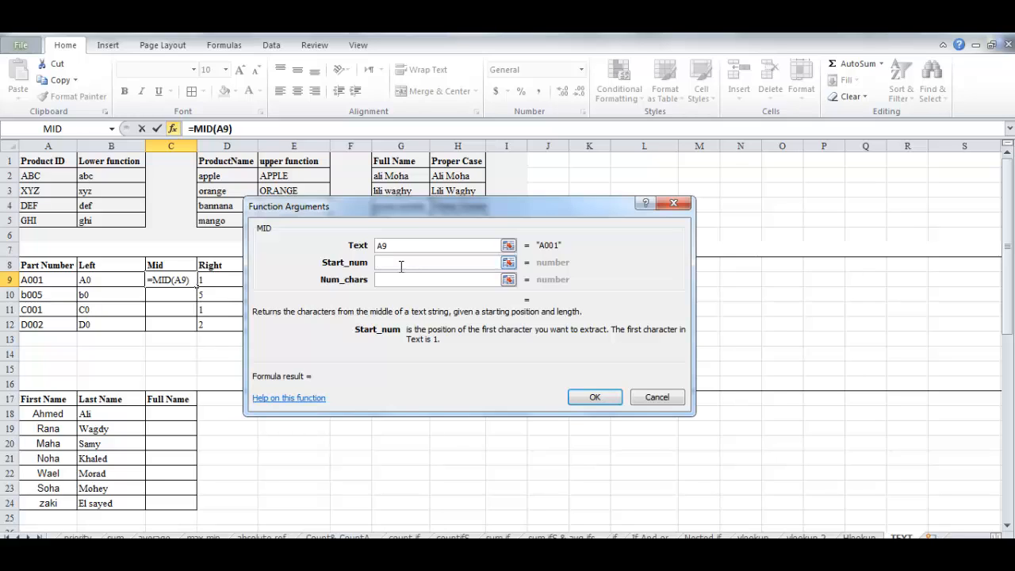
{"action": "type", "text": "2"}
{"action": "left_click", "coordinate": [403, 281]}
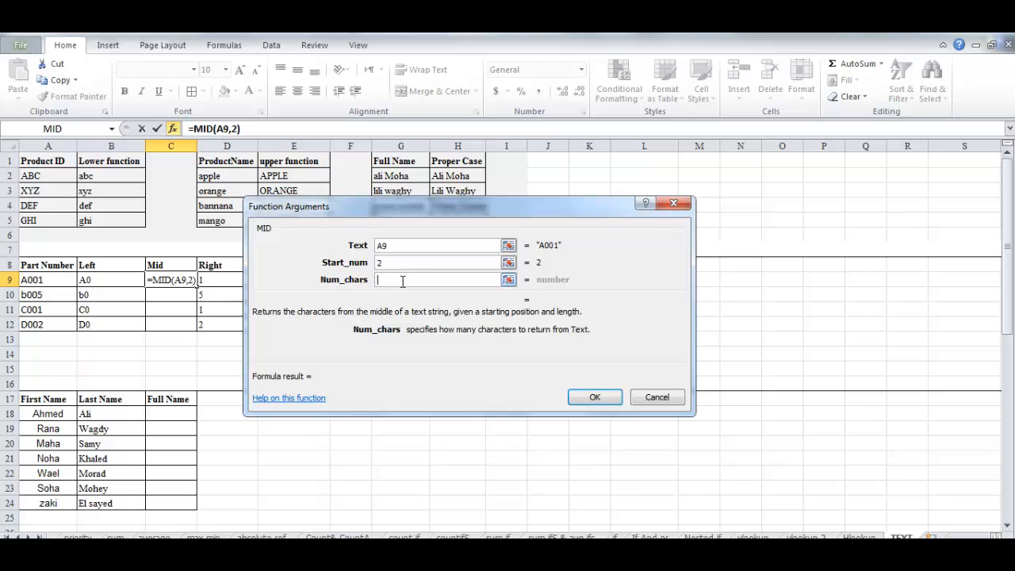
{"action": "type", "text": "2"}
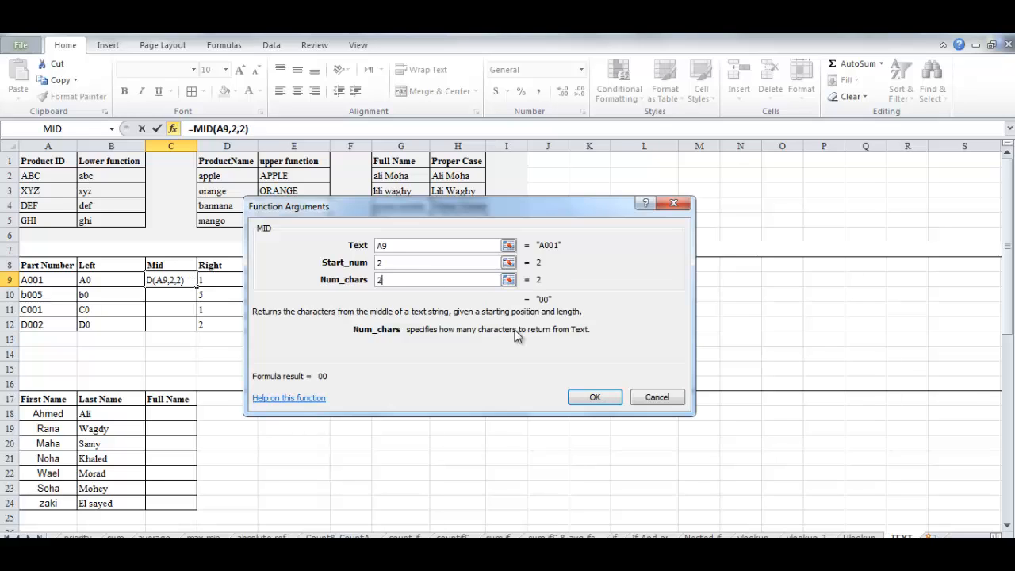
{"action": "left_click", "coordinate": [586, 395]}
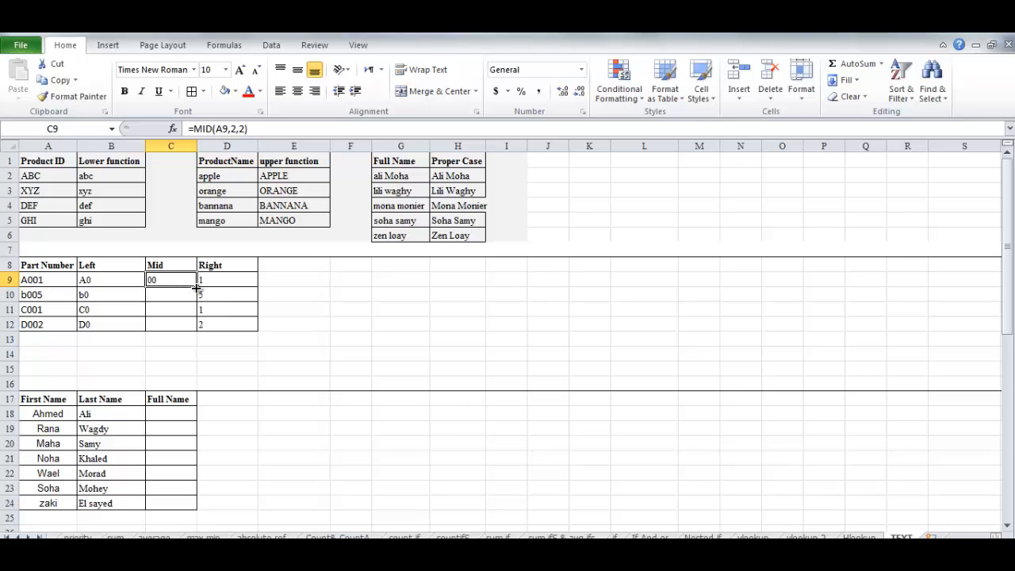
{"action": "left_click_drag", "start_coordinate": [196, 287], "coordinate": [197, 327]}
{"action": "left_click", "coordinate": [290, 308]}
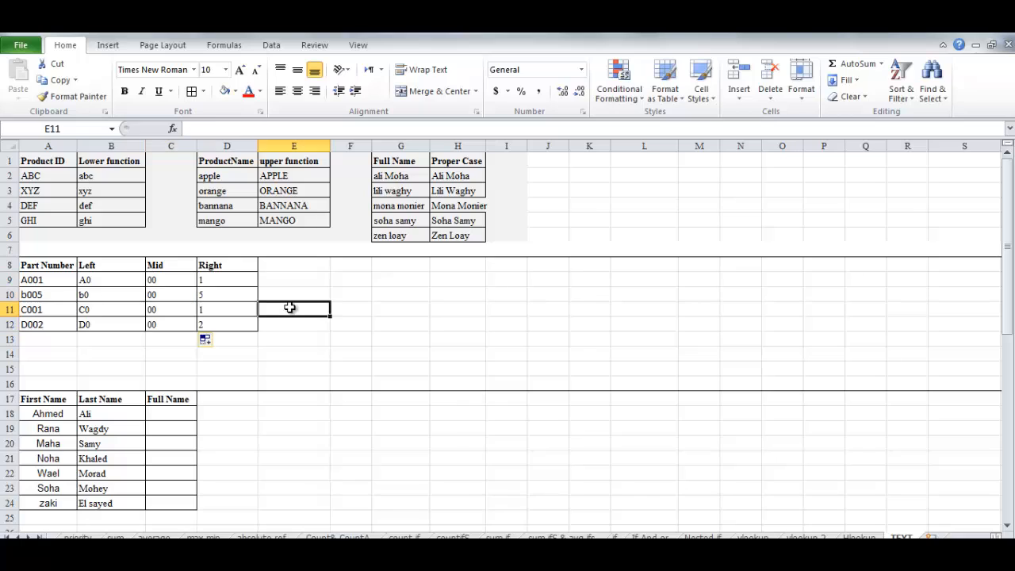
- Insert CONCATENATE in C18 of the Full Name column, with A18 as Text1 and B18 as Text2
{"action": "left_click", "coordinate": [183, 418]}
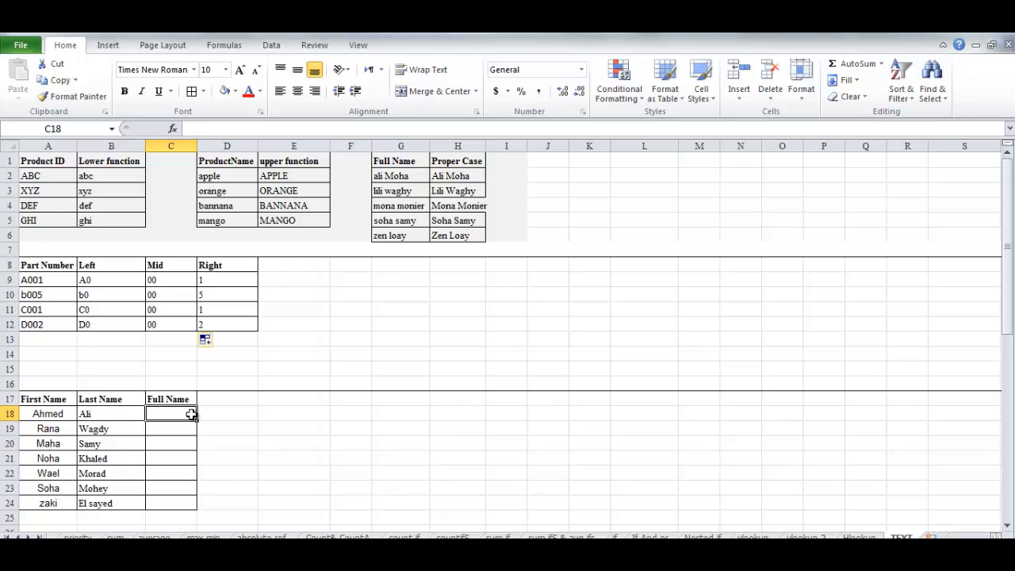
{"action": "left_click", "coordinate": [173, 128]}
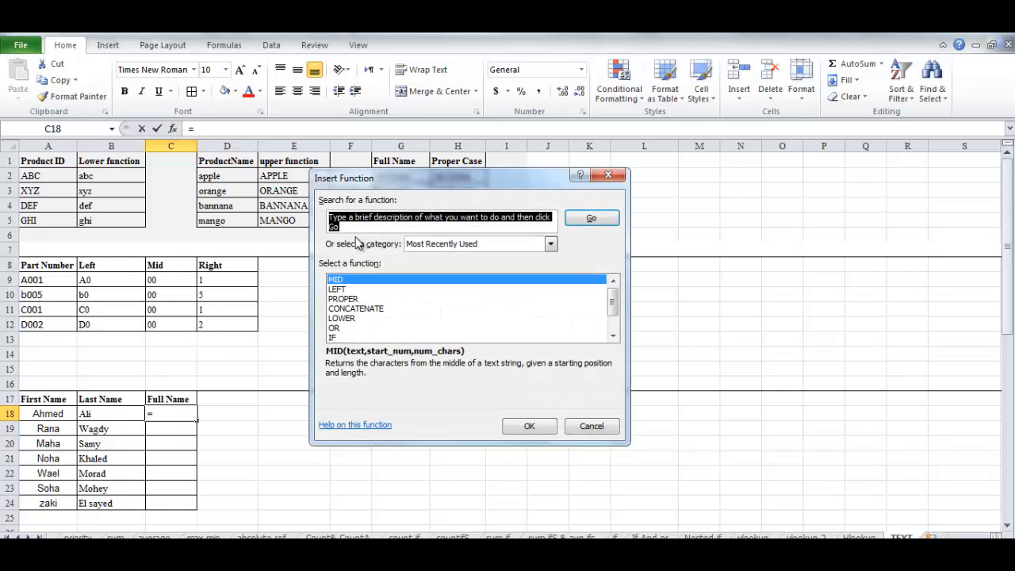
{"action": "type", "text": "con"}
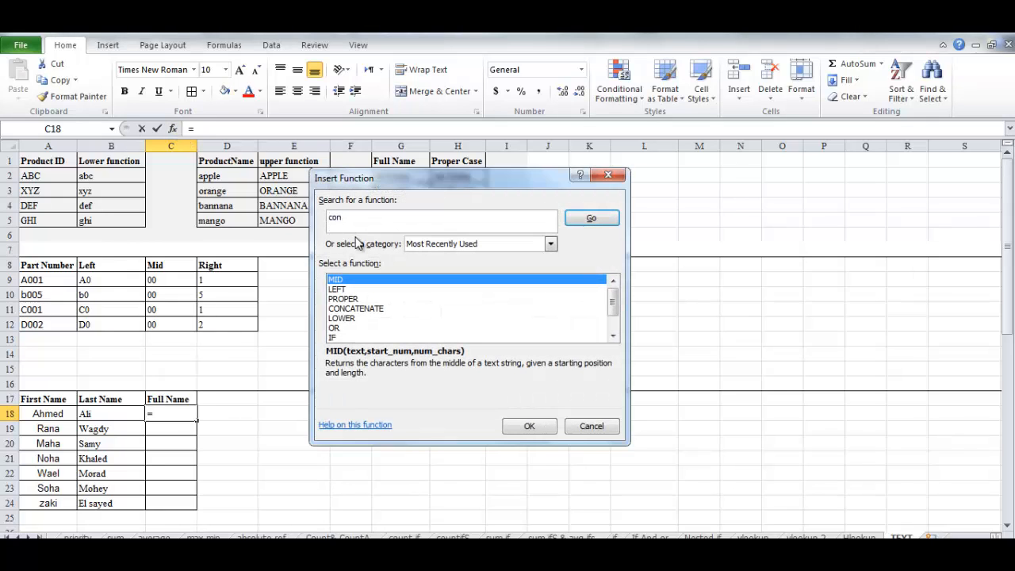
{"action": "type", "text": "c"}
{"action": "left_click", "coordinate": [354, 309]}
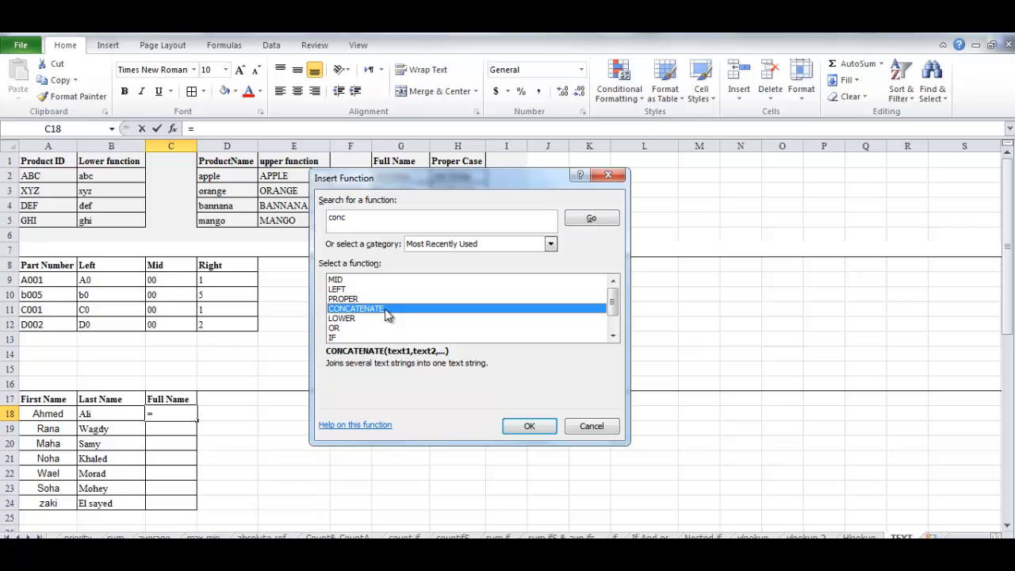
{"action": "left_click", "coordinate": [526, 427]}
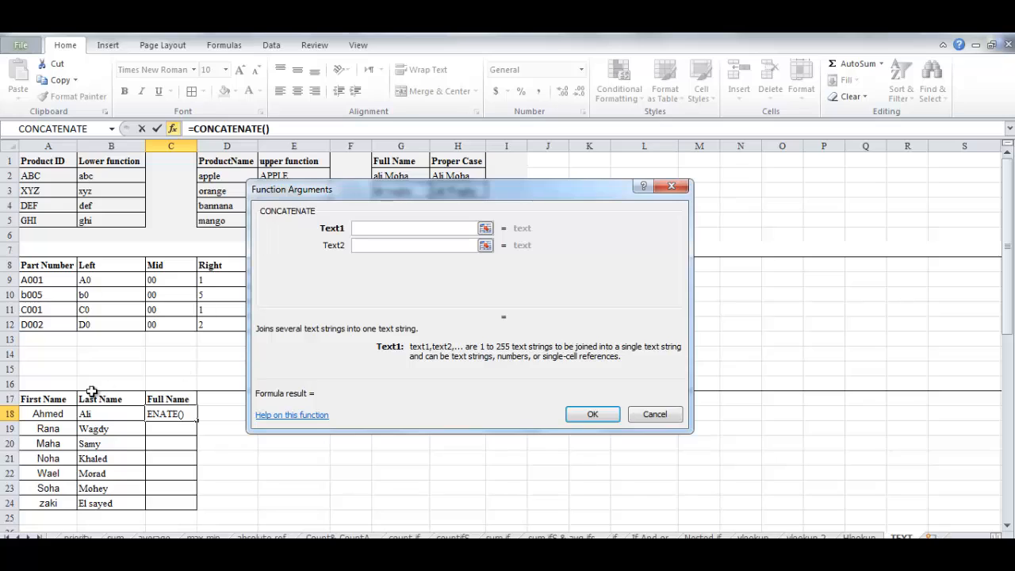
{"action": "left_click", "coordinate": [58, 413]}
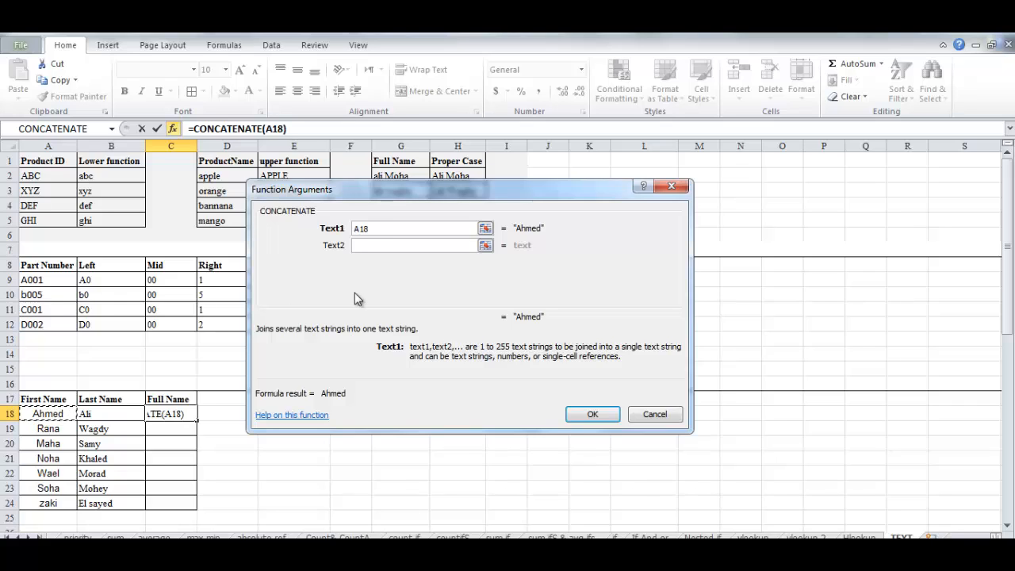
{"action": "left_click", "coordinate": [386, 249]}
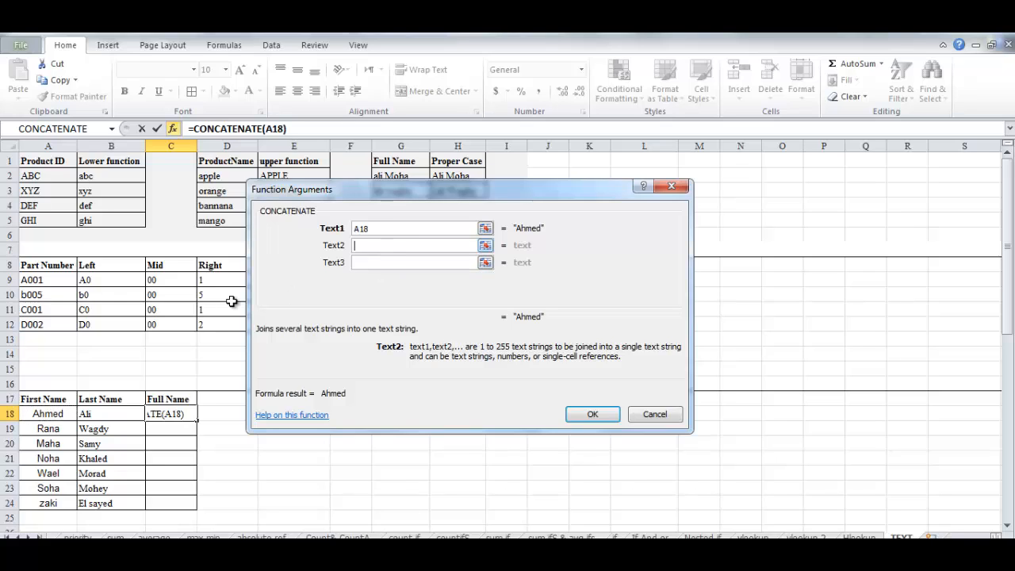
{"action": "left_click", "coordinate": [108, 415]}
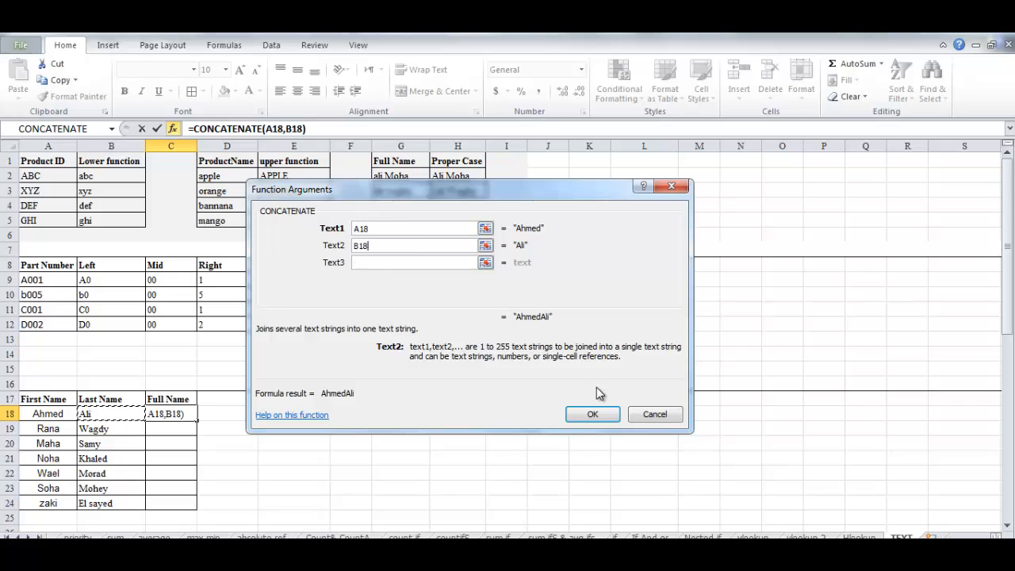
{"action": "left_click", "coordinate": [592, 414]}
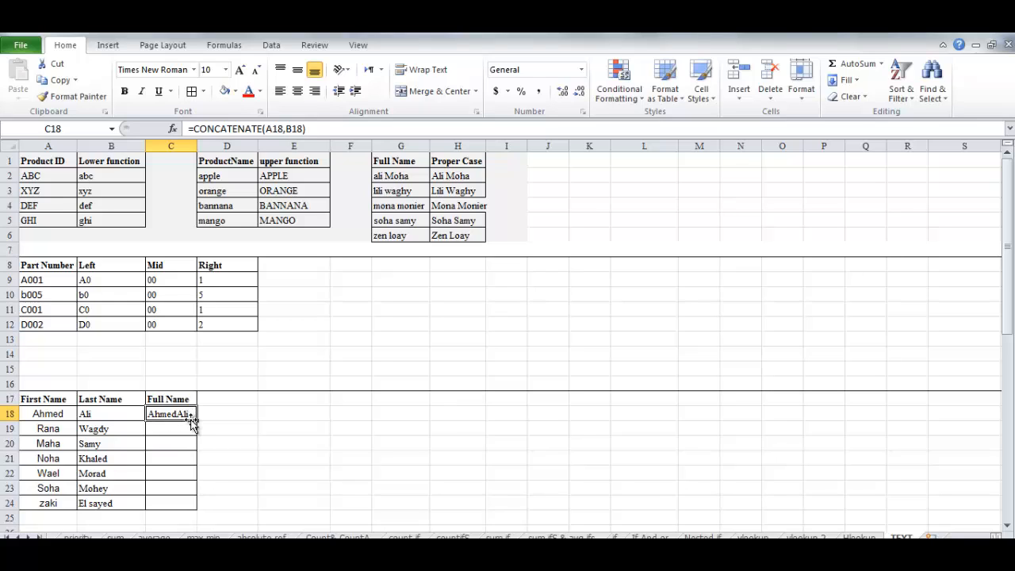
- Join the Left, Mid and Right parts of the first part number in E9 with CONCATENATE, using B9, C9 and D9
{"action": "left_click", "coordinate": [287, 282]}
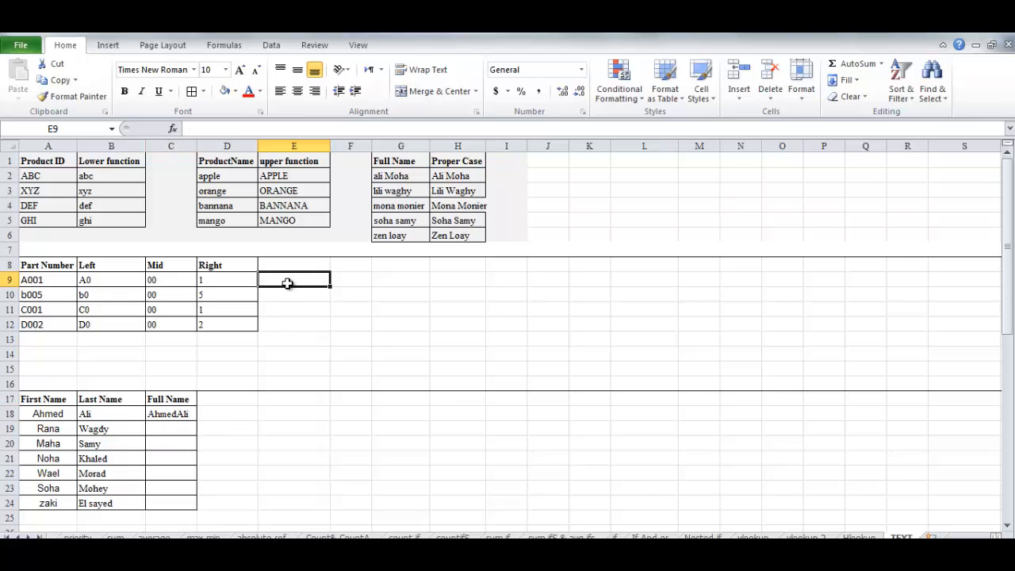
{"action": "left_click", "coordinate": [172, 128]}
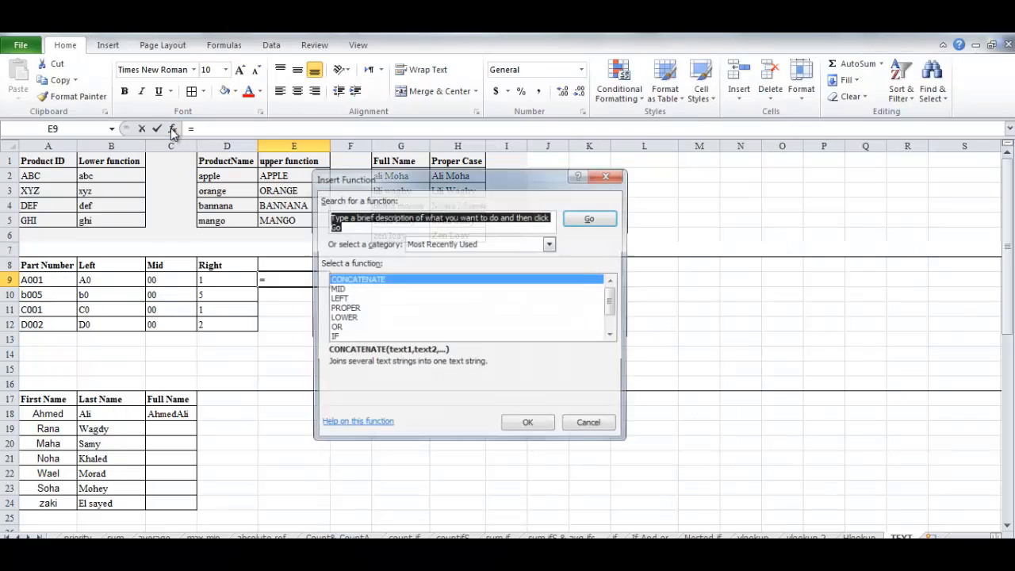
{"action": "left_click", "coordinate": [529, 425]}
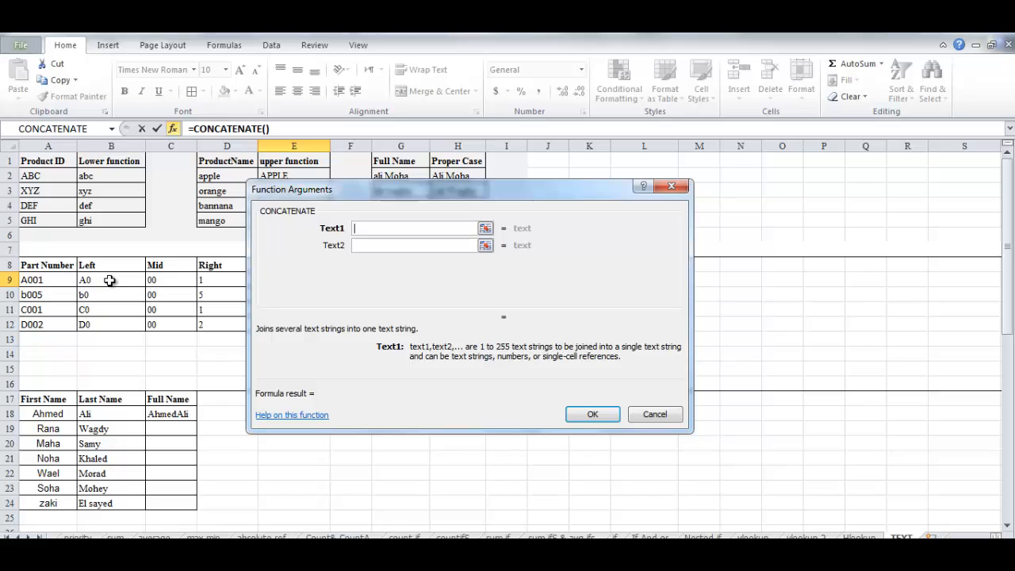
{"action": "left_click", "coordinate": [109, 280]}
{"action": "left_click", "coordinate": [358, 245]}
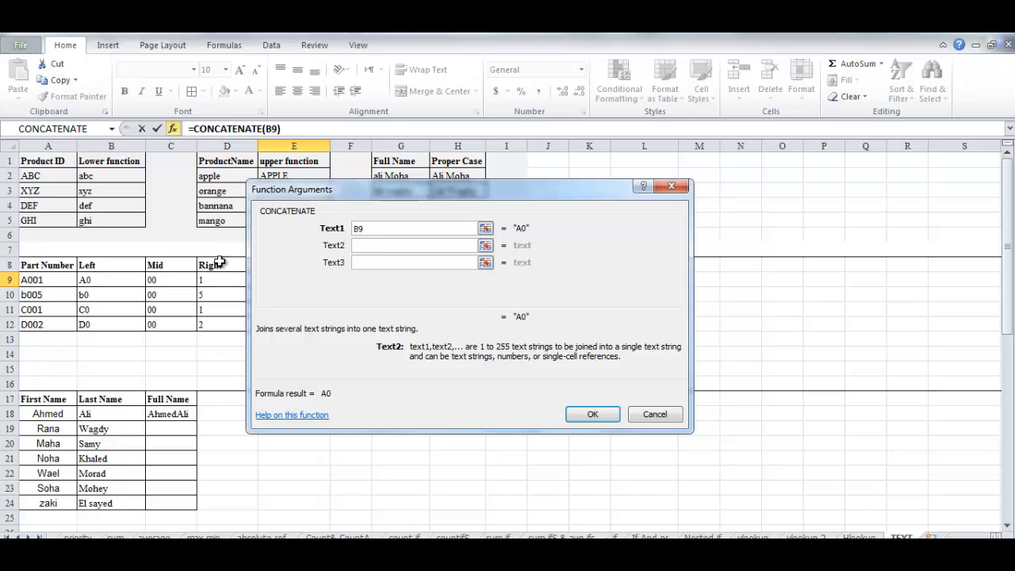
{"action": "left_click", "coordinate": [179, 283]}
{"action": "left_click", "coordinate": [399, 262]}
{"action": "left_click", "coordinate": [225, 282]}
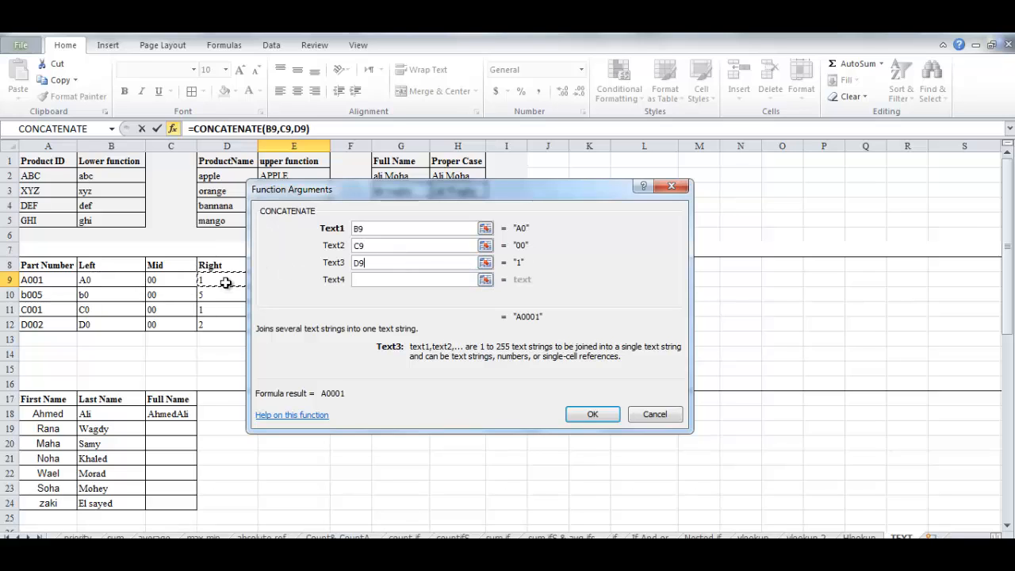
{"action": "left_click", "coordinate": [611, 416]}
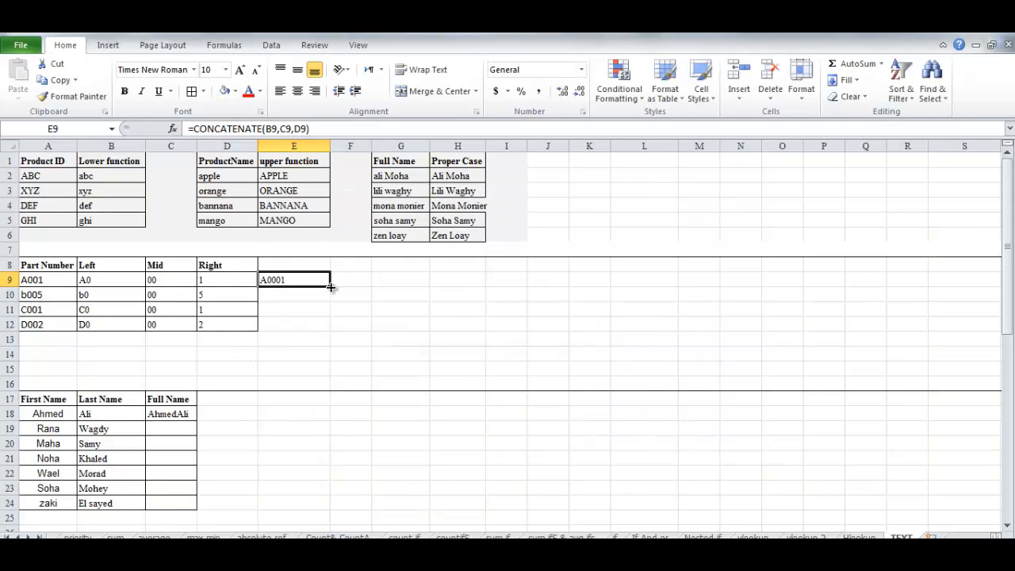
- Fill the E9 formula down through E12 and check the joined part numbers
{"action": "left_click_drag", "start_coordinate": [330, 286], "coordinate": [337, 332]}
{"action": "left_click", "coordinate": [375, 330]}
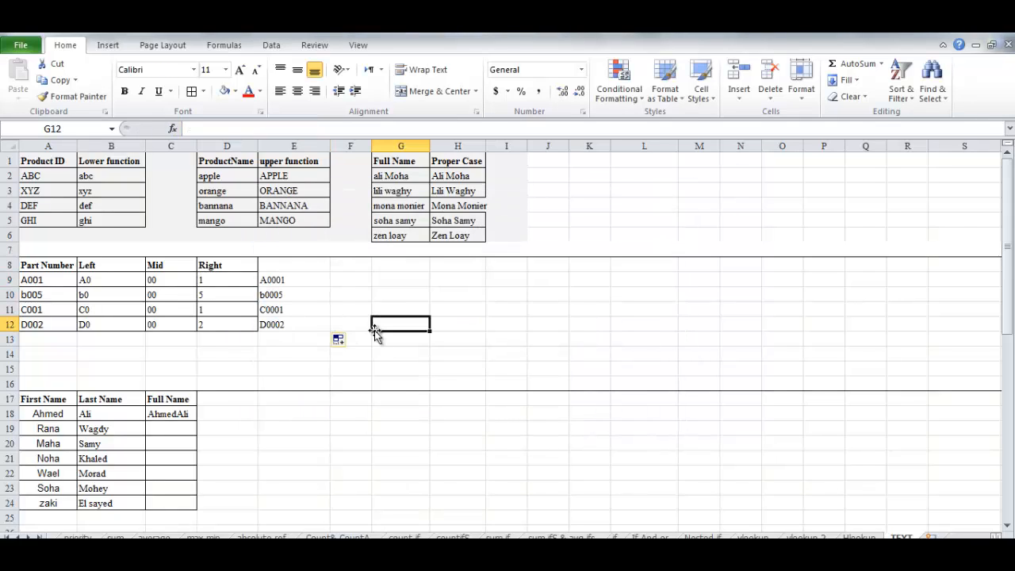
{"action": "left_click", "coordinate": [281, 281]}
{"action": "left_click", "coordinate": [290, 294]}
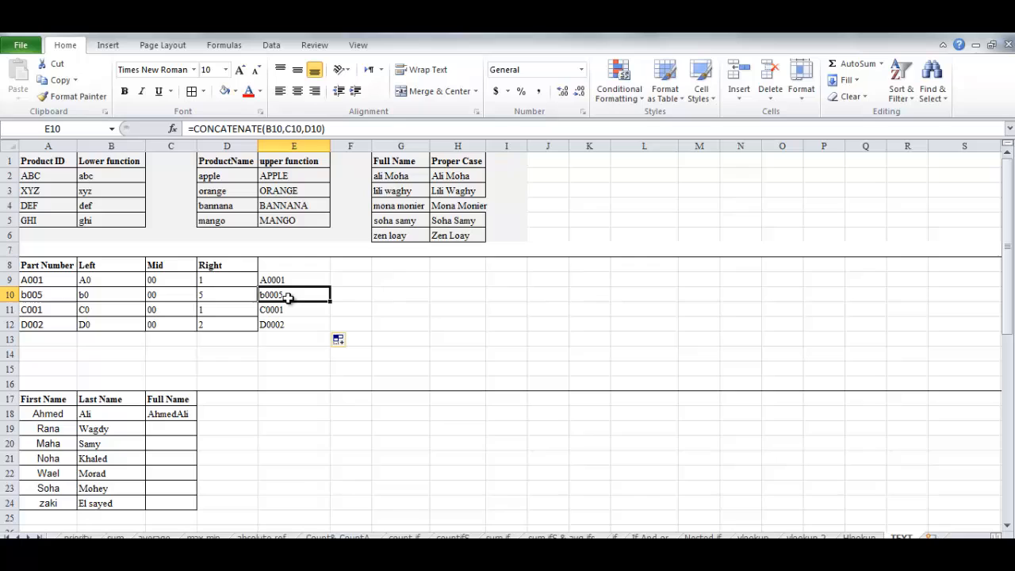
- Replace the formula in C18 with =CONCATENATE(A18," ",B18) and fill it down through C24
{"action": "left_click", "coordinate": [190, 413]}
{"action": "key", "text": "Delete"}
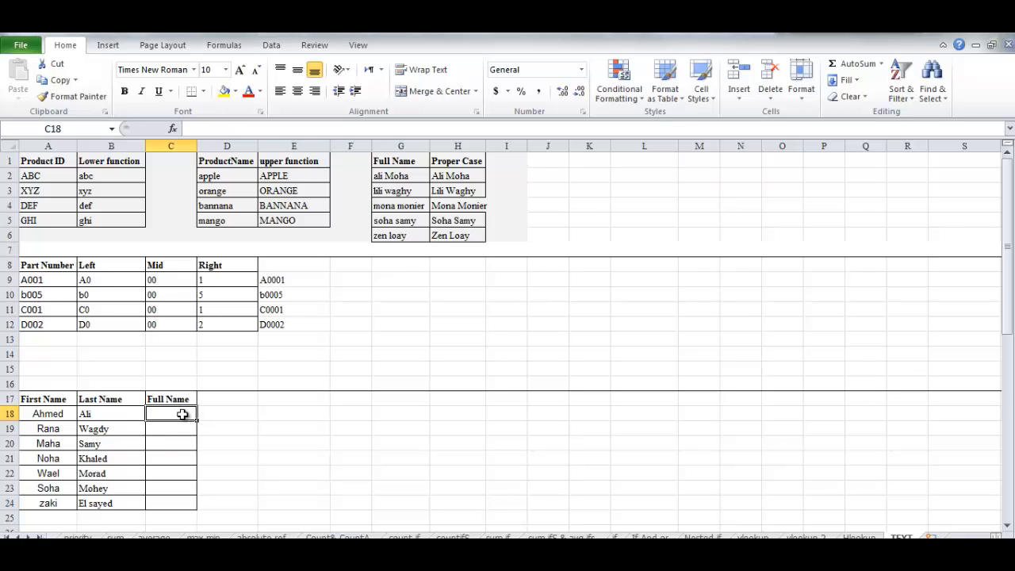
{"action": "left_click", "coordinate": [172, 128]}
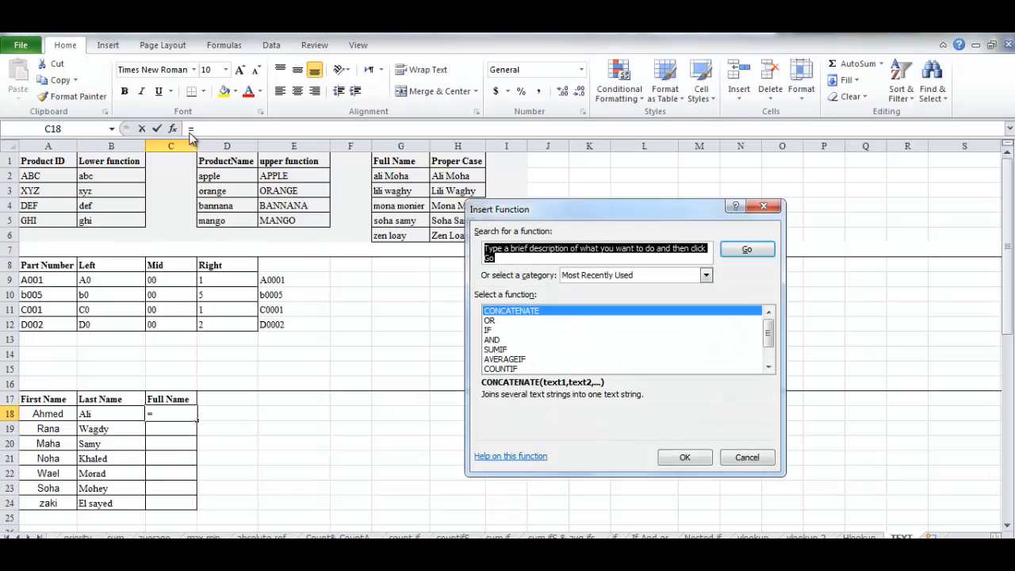
{"action": "left_click", "coordinate": [701, 460]}
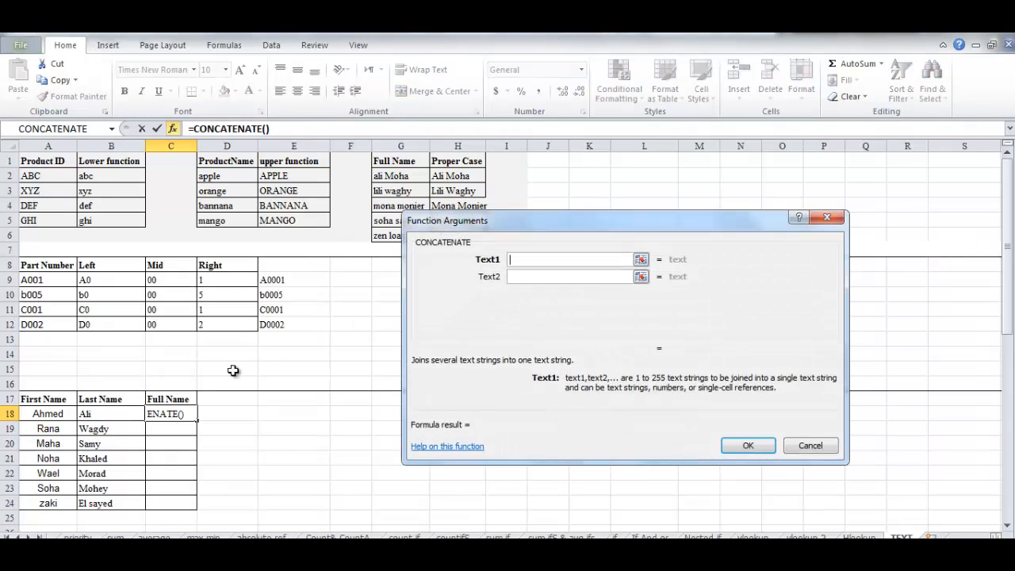
{"action": "left_click", "coordinate": [49, 415]}
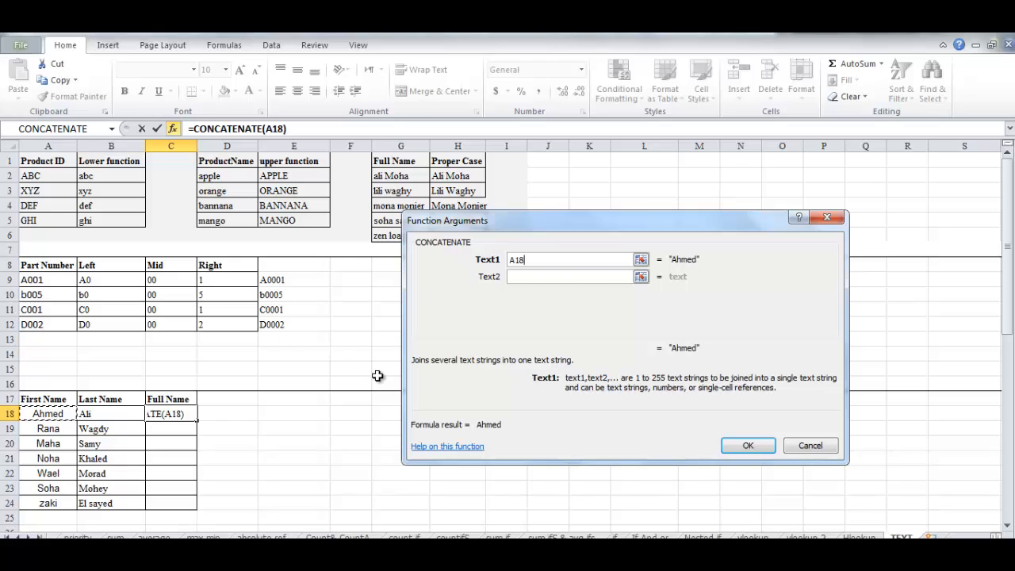
{"action": "left_click", "coordinate": [579, 277]}
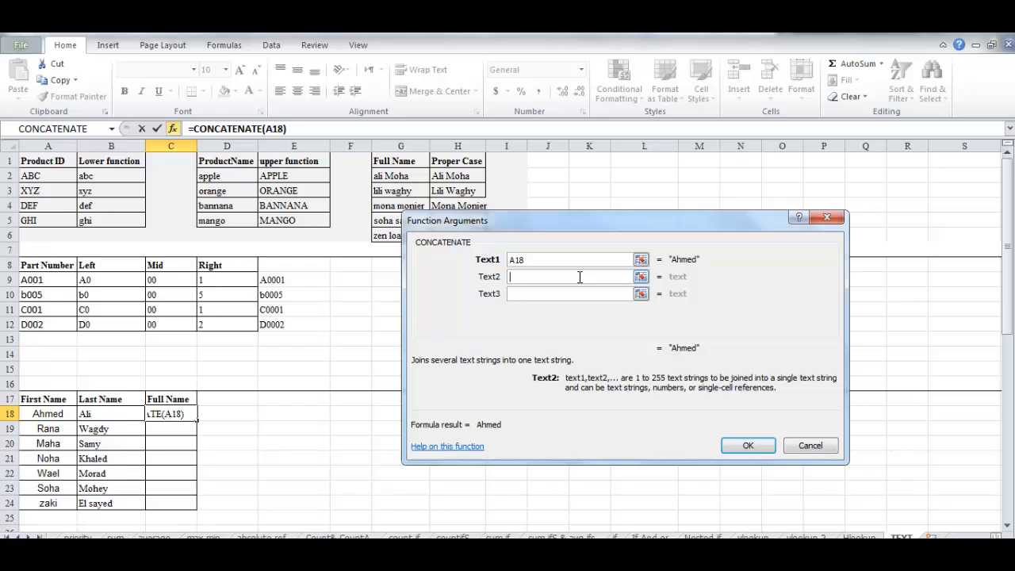
{"action": "type", "text": "\""}
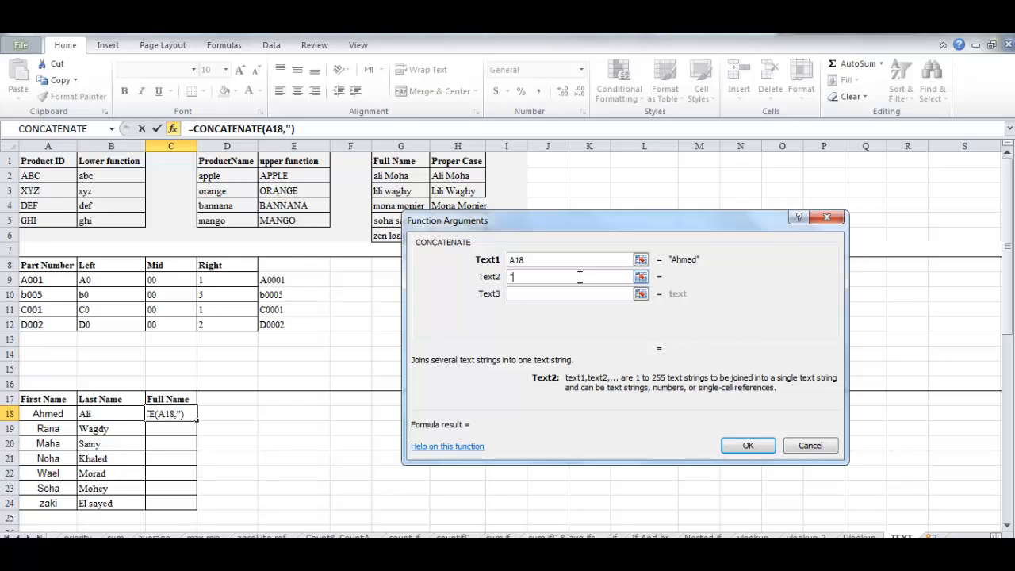
{"action": "type", "text": " \""}
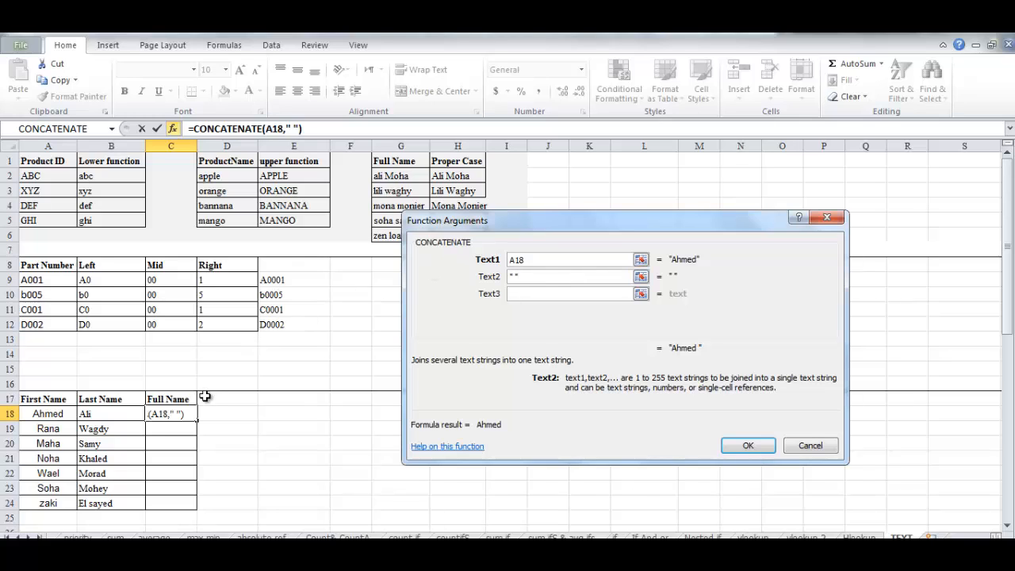
{"action": "left_click", "coordinate": [531, 295]}
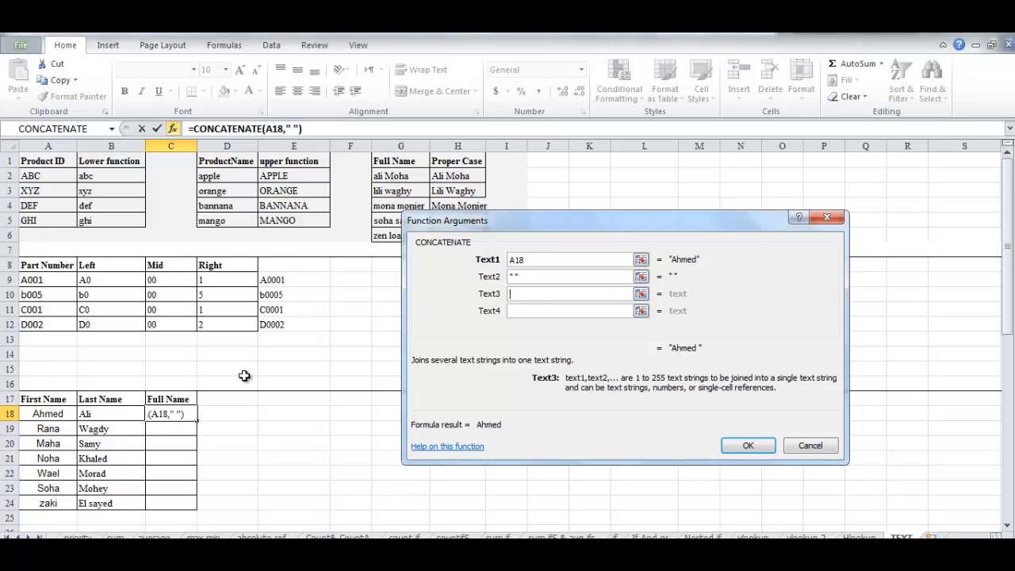
{"action": "left_click", "coordinate": [116, 413]}
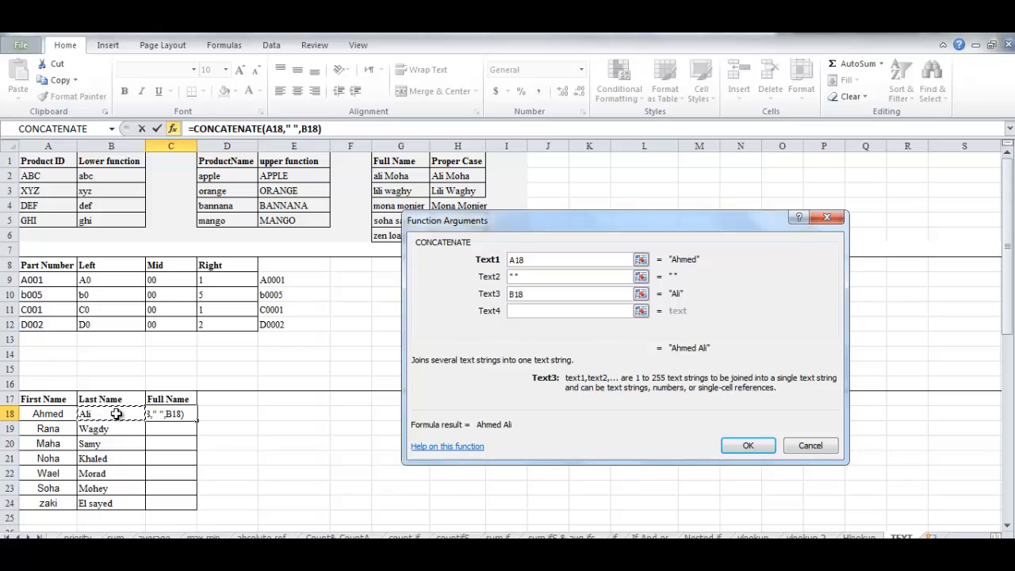
{"action": "left_click", "coordinate": [746, 444]}
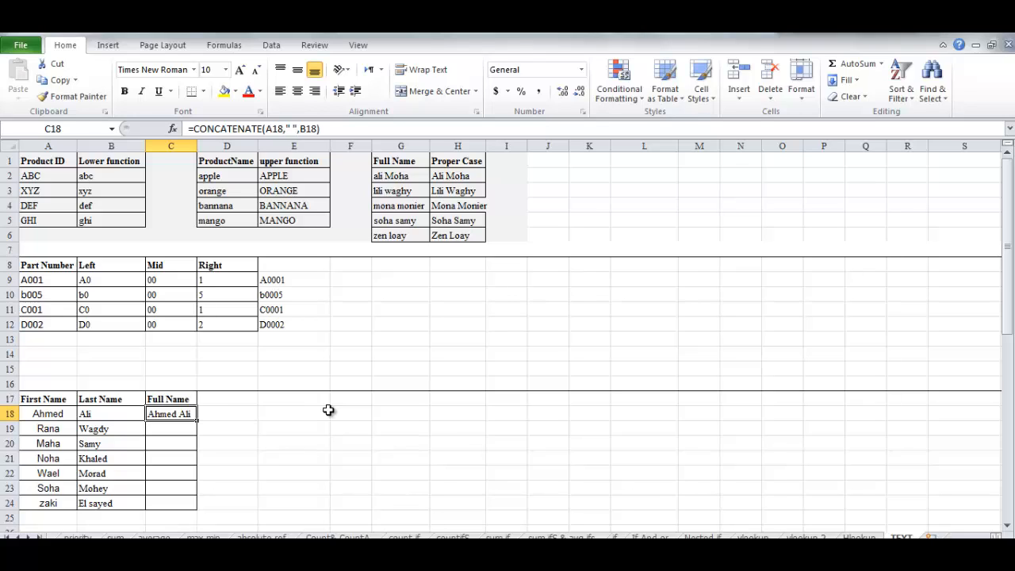
{"action": "double_click", "coordinate": [196, 421]}
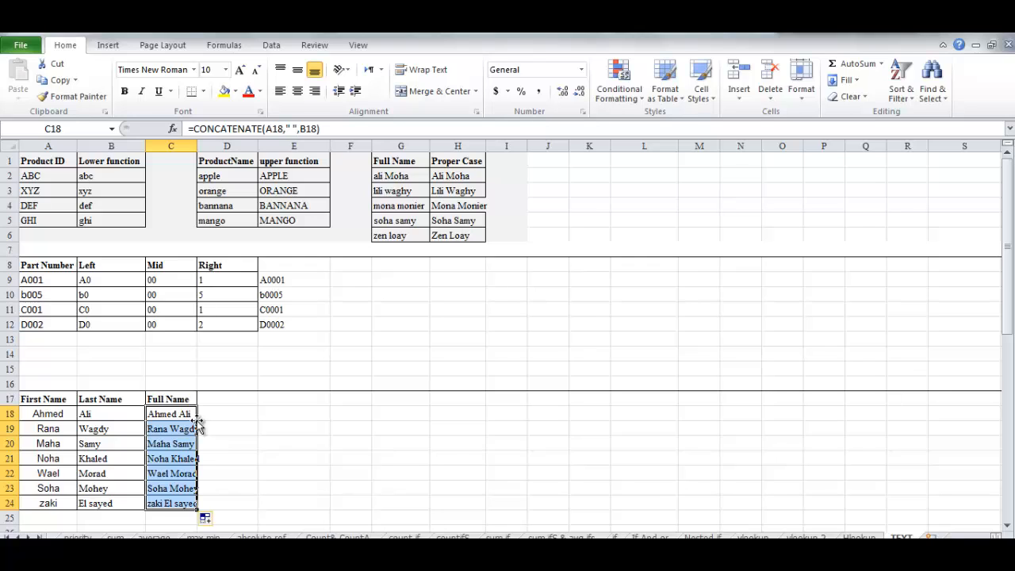
- Clear the Full Name results in C18:C24 and join first and last name in C18 with =A18&B18
{"action": "key", "text": "Delete"}
{"action": "left_click", "coordinate": [190, 413]}
{"action": "type", "text": "="}
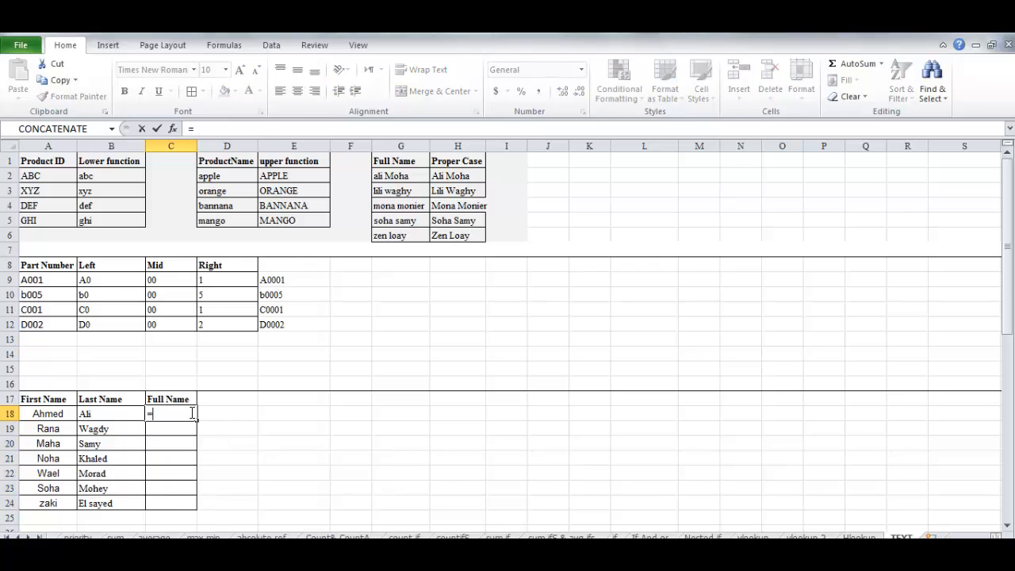
{"action": "left_click", "coordinate": [64, 413]}
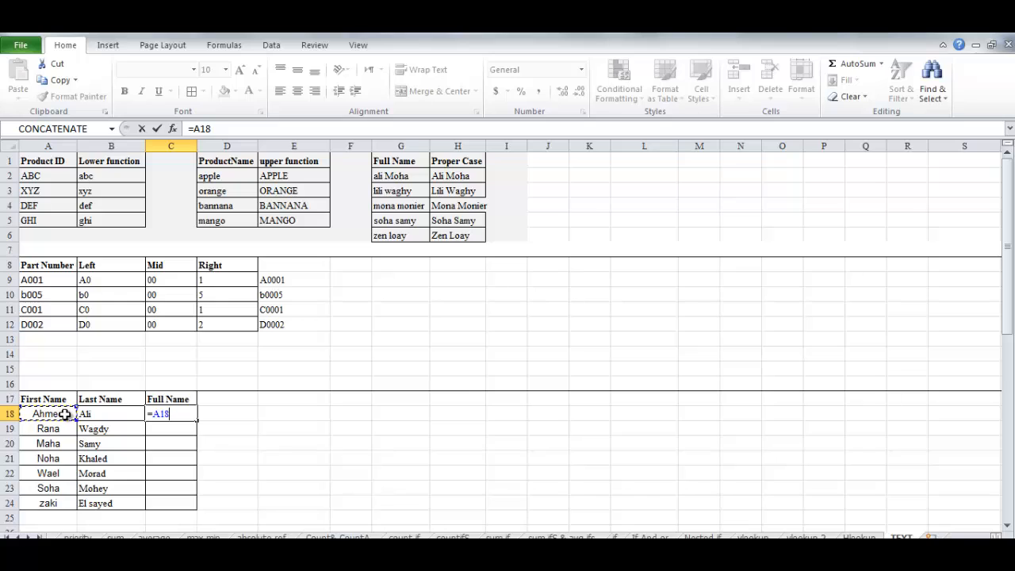
{"action": "type", "text": "&"}
{"action": "left_click", "coordinate": [91, 414]}
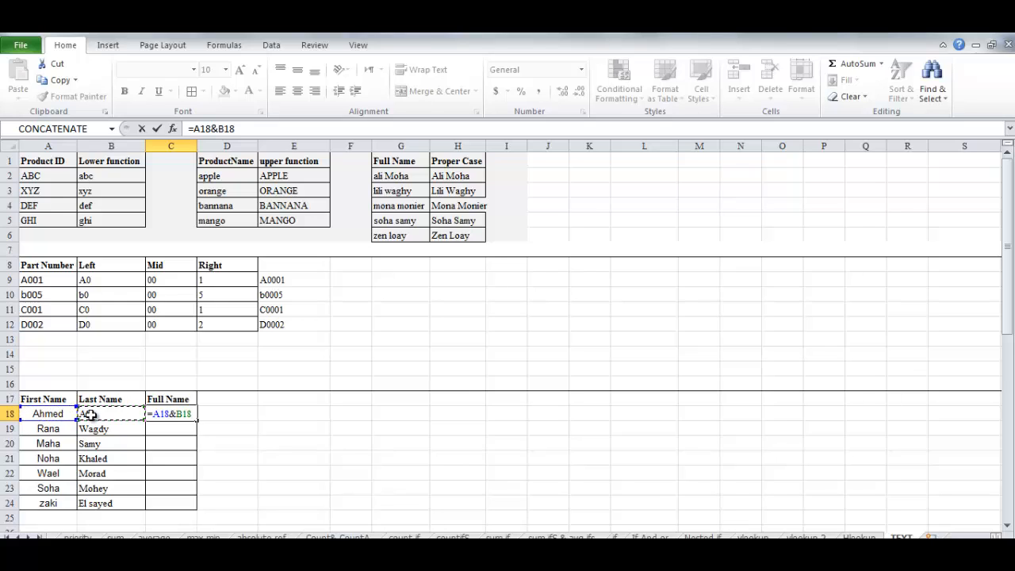
{"action": "left_click", "coordinate": [158, 130]}
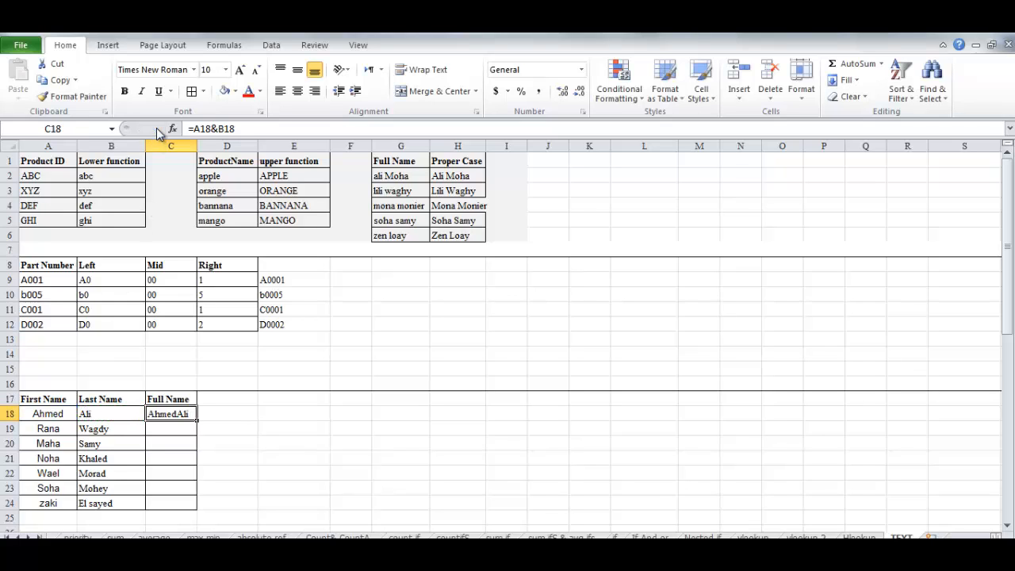
- Add a space between the two names in C18 by changing the formula to =A18&" "&B18
{"action": "left_click", "coordinate": [215, 129]}
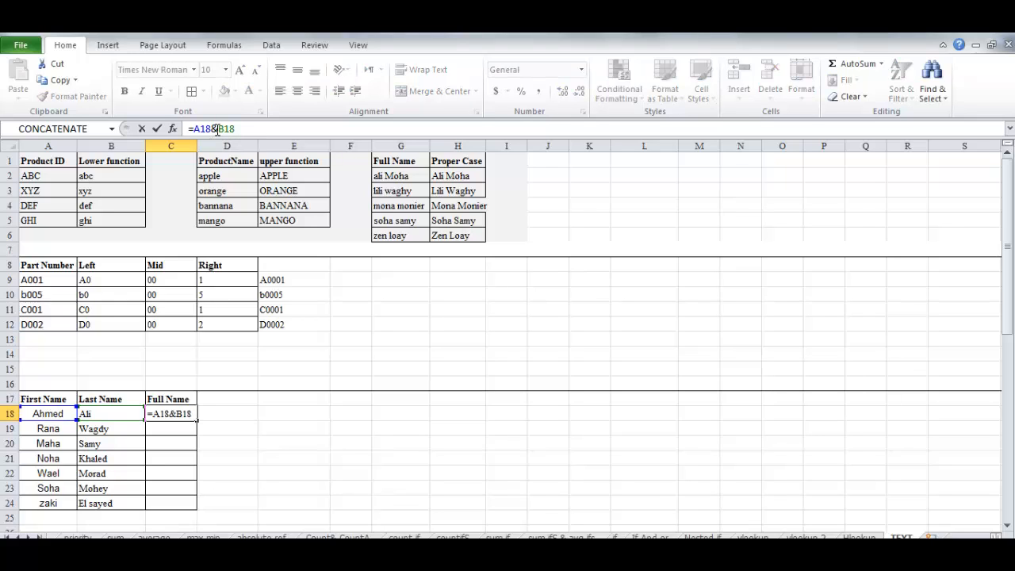
{"action": "left_click", "coordinate": [217, 129]}
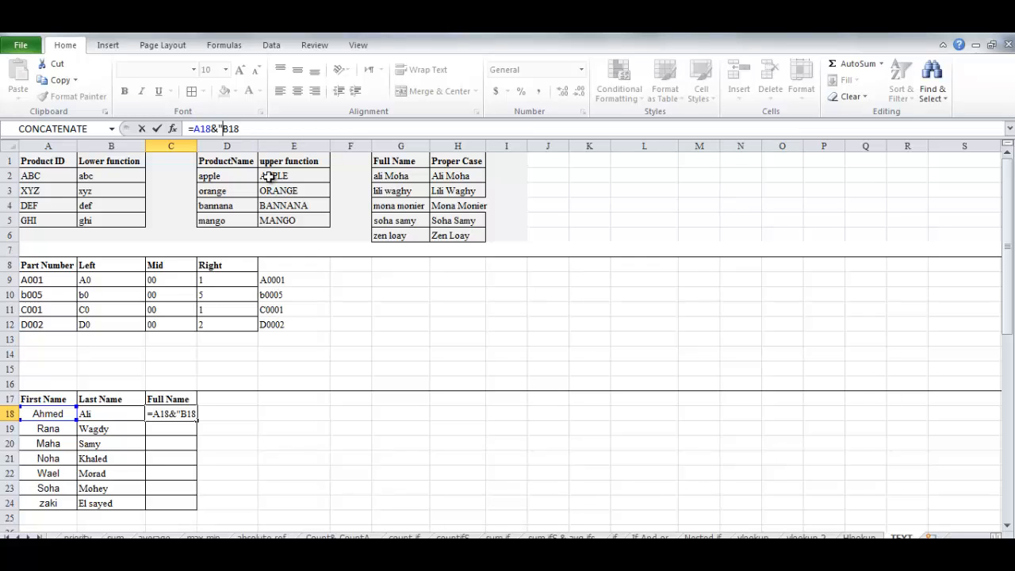
{"action": "type", "text": "\"&"}
{"action": "left_click", "coordinate": [158, 129]}
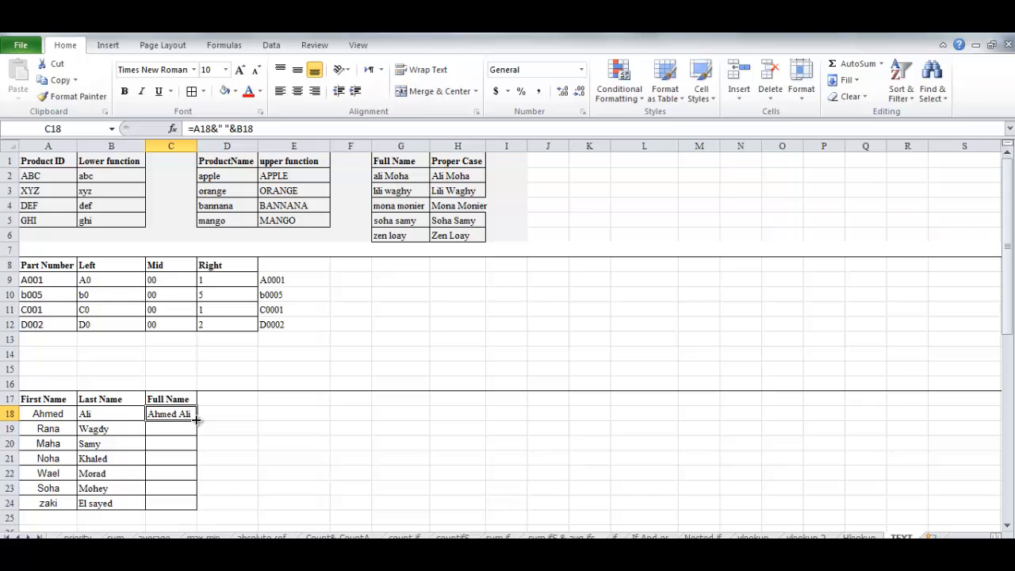
- Fill the space-separated name formula from C18 down through C24
{"action": "left_click_drag", "start_coordinate": [196, 420], "coordinate": [201, 512]}
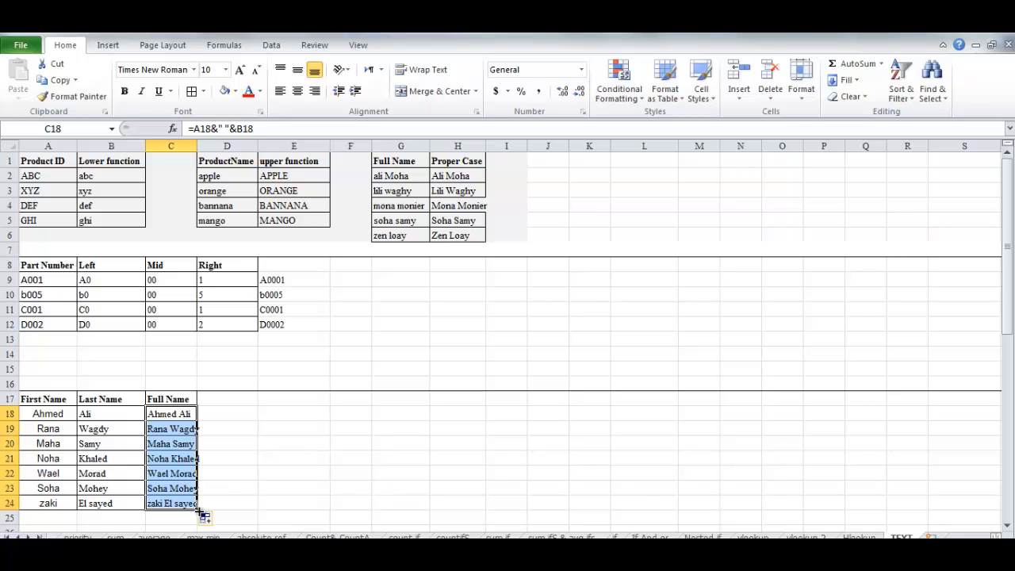
- Add a hyphen before the space in C18, making the formula =A18&"- "&B18, and fill it down through C24
{"action": "left_click", "coordinate": [223, 128]}
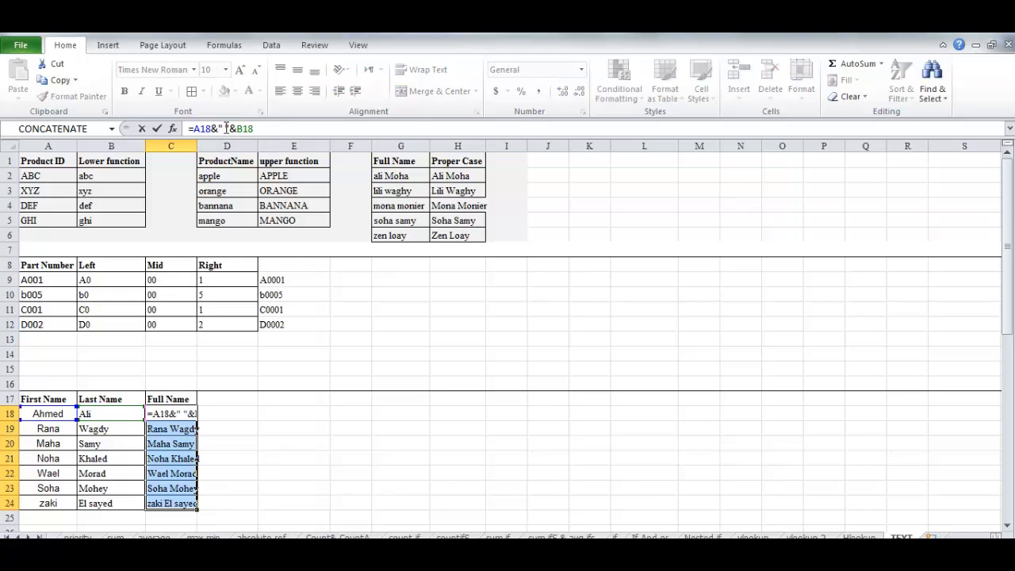
{"action": "type", "text": "-"}
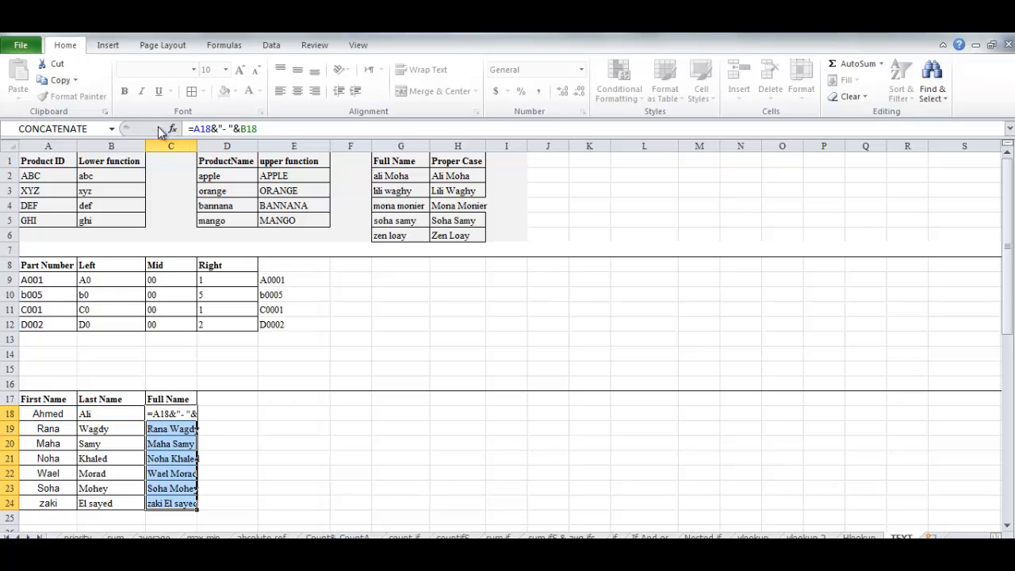
{"action": "key", "text": "Return"}
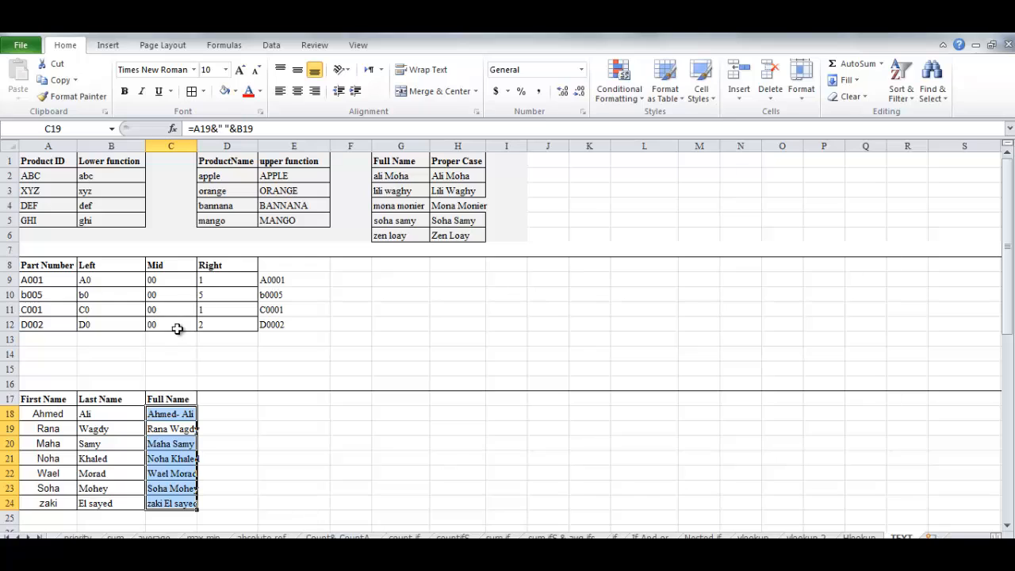
{"action": "left_click", "coordinate": [195, 416]}
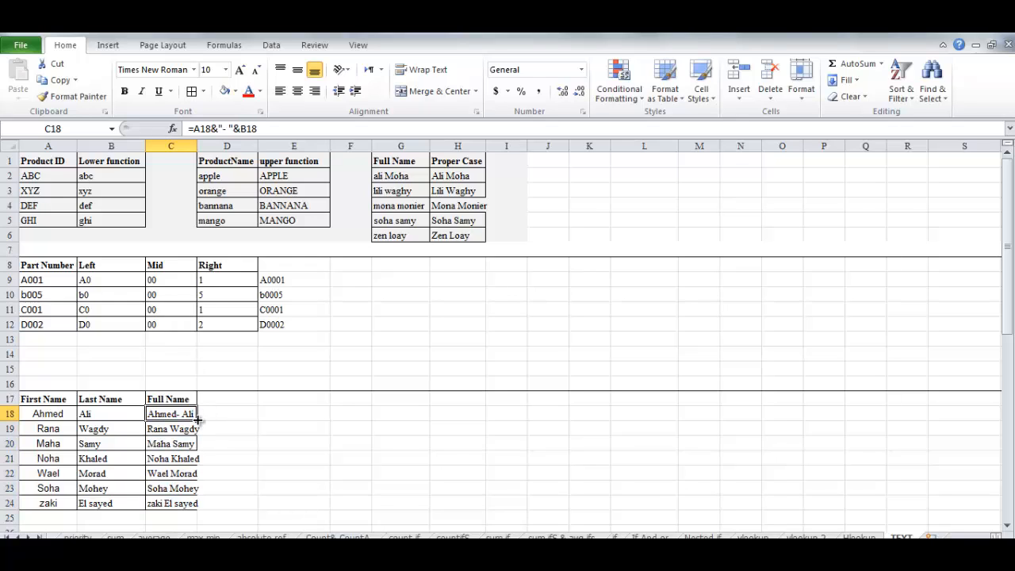
{"action": "left_click_drag", "start_coordinate": [205, 502], "coordinate": [200, 511]}
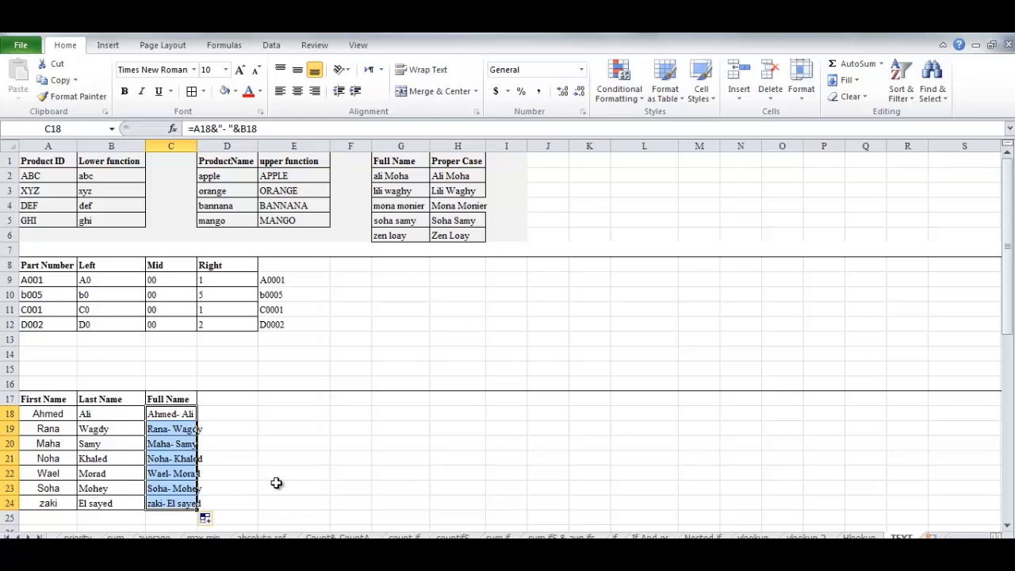